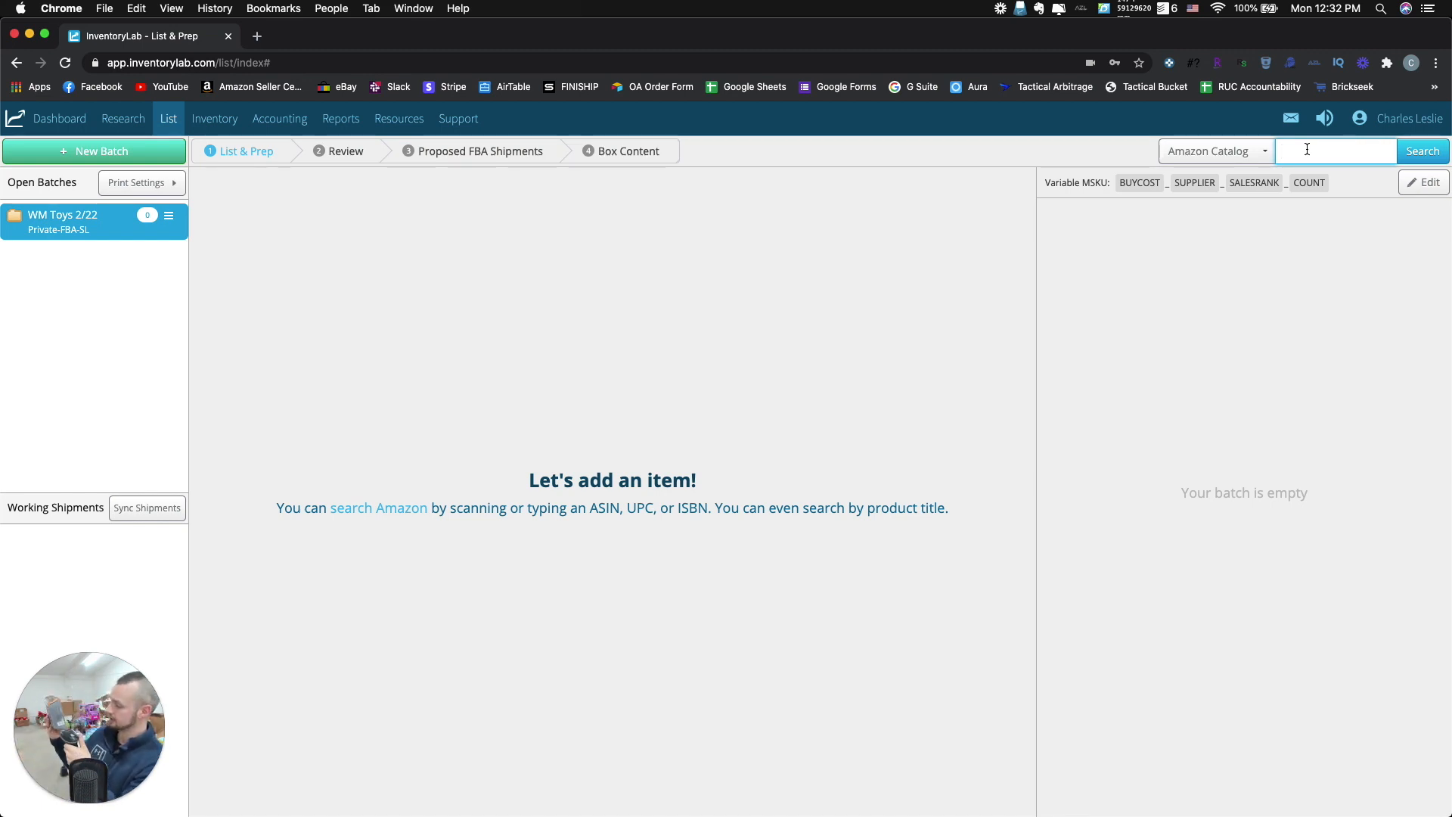
text(5010993682416)
key(Return)
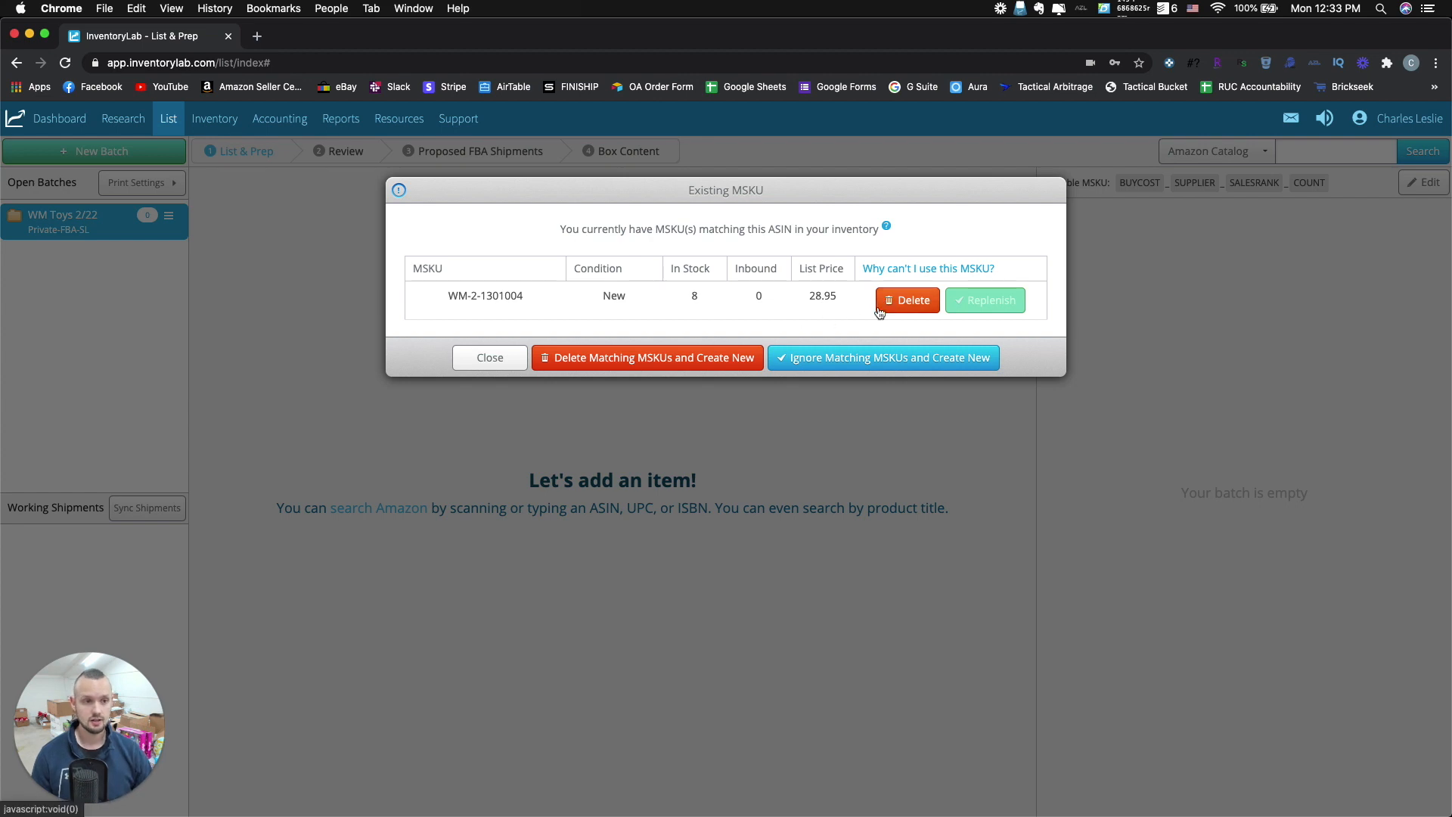
click(911, 302)
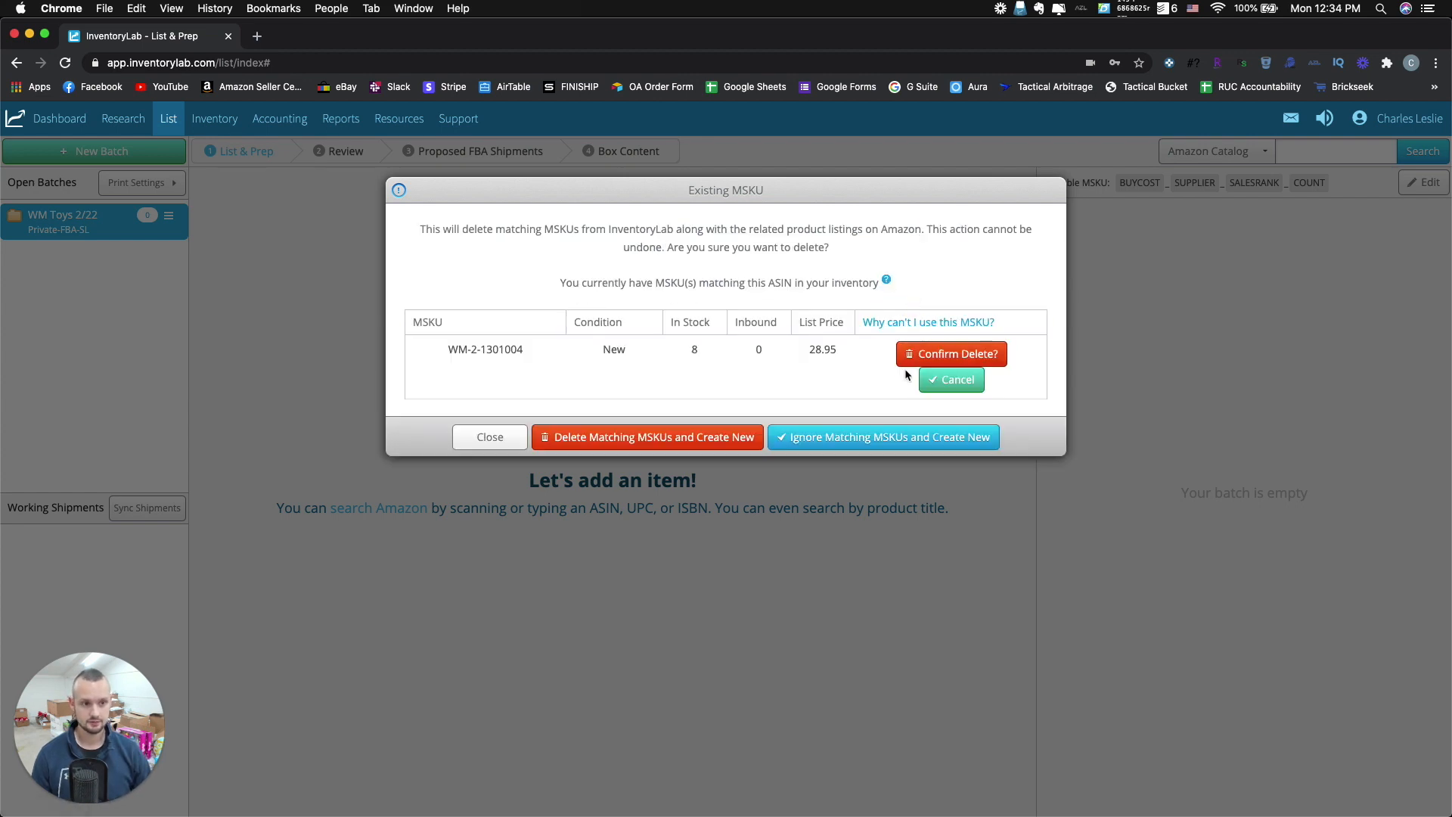
click(941, 355)
click(963, 295)
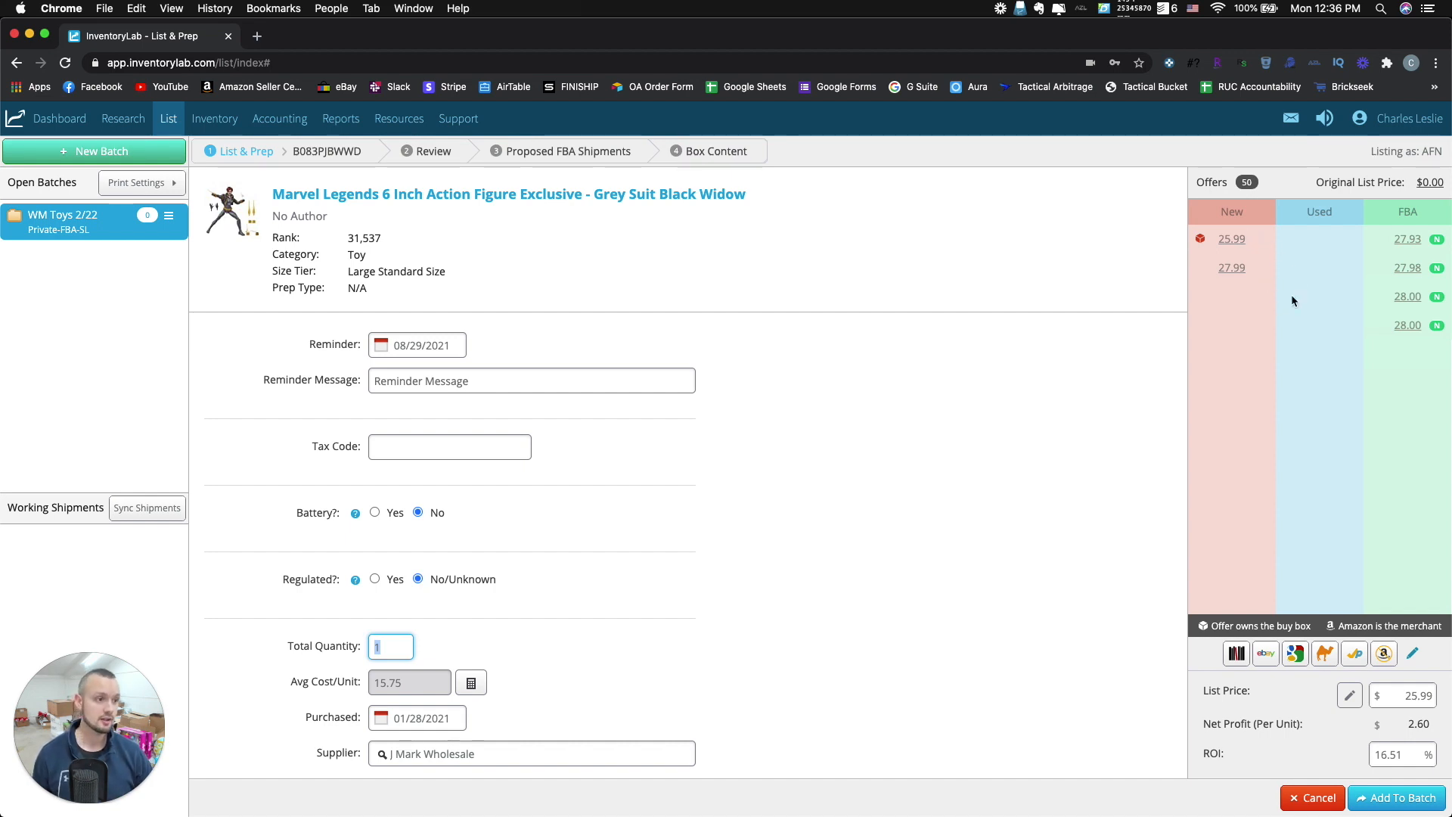
Try the FBA offer prices 27.98, 28.00 and 27.93 as the Black Widow figure's list price
click(1412, 272)
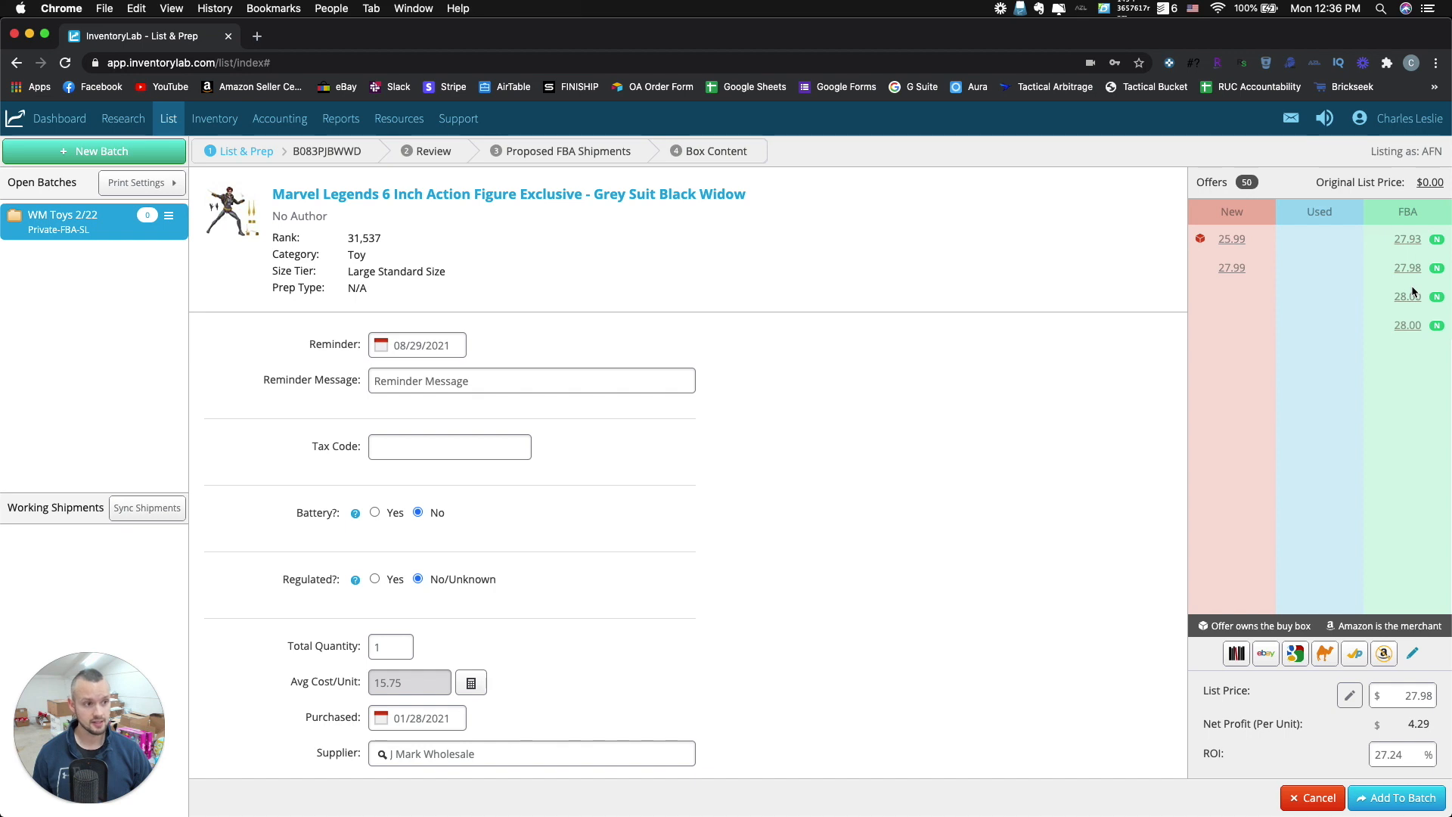
click(1407, 696)
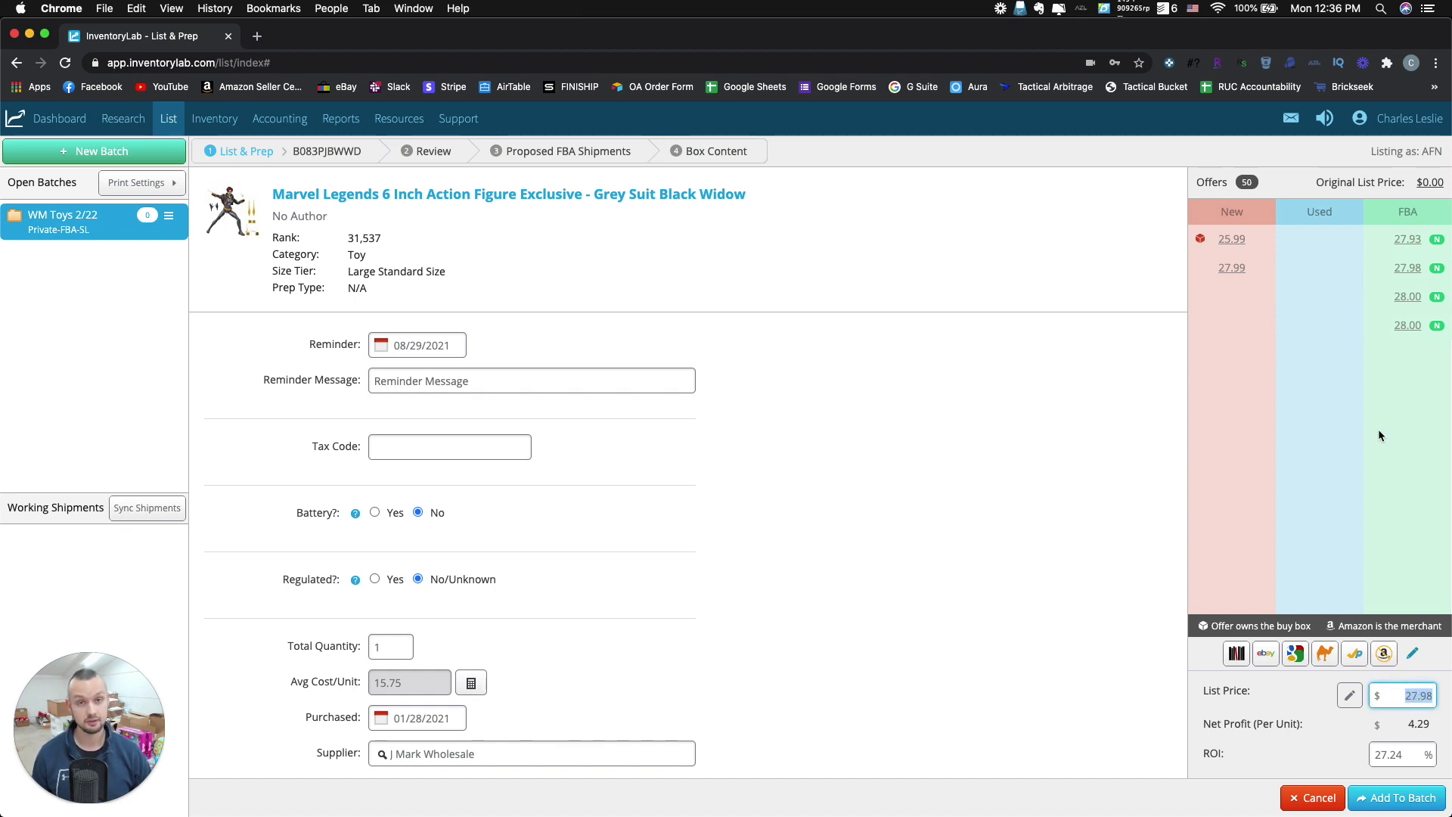
click(1405, 298)
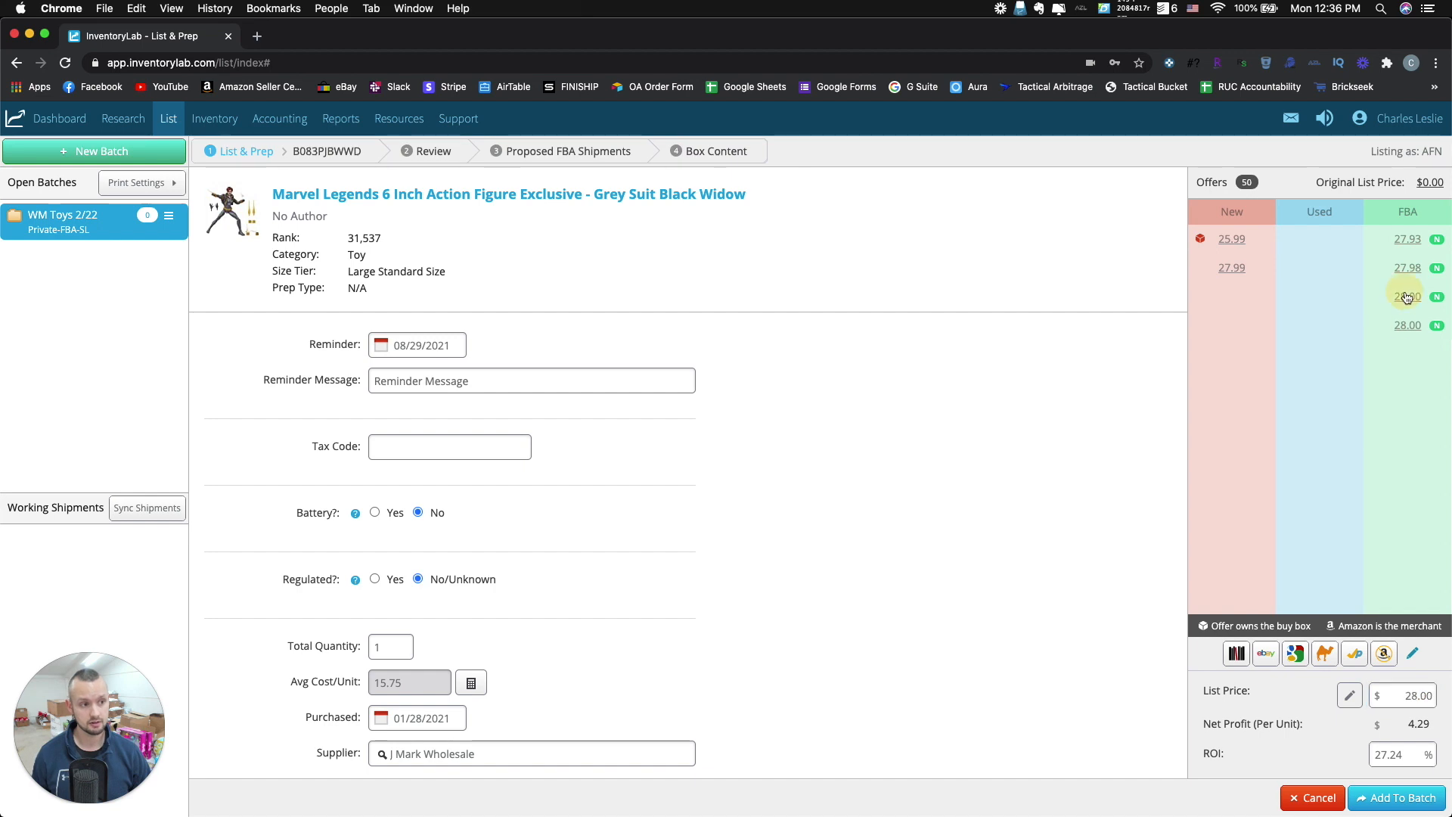
click(1407, 267)
click(1403, 240)
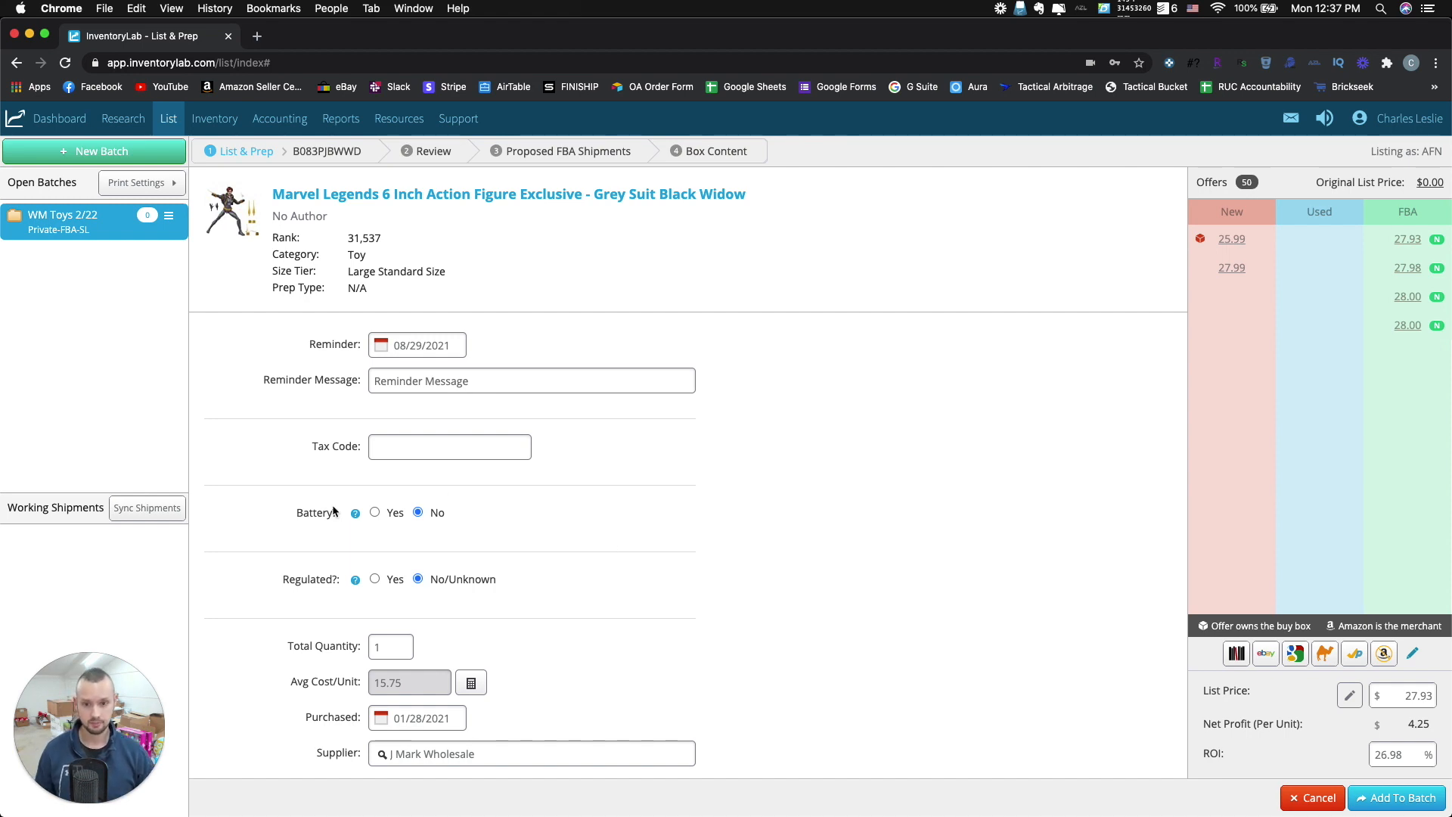
Try marking the product as having a battery, view the battery packaging choices, and set it back to No
click(374, 512)
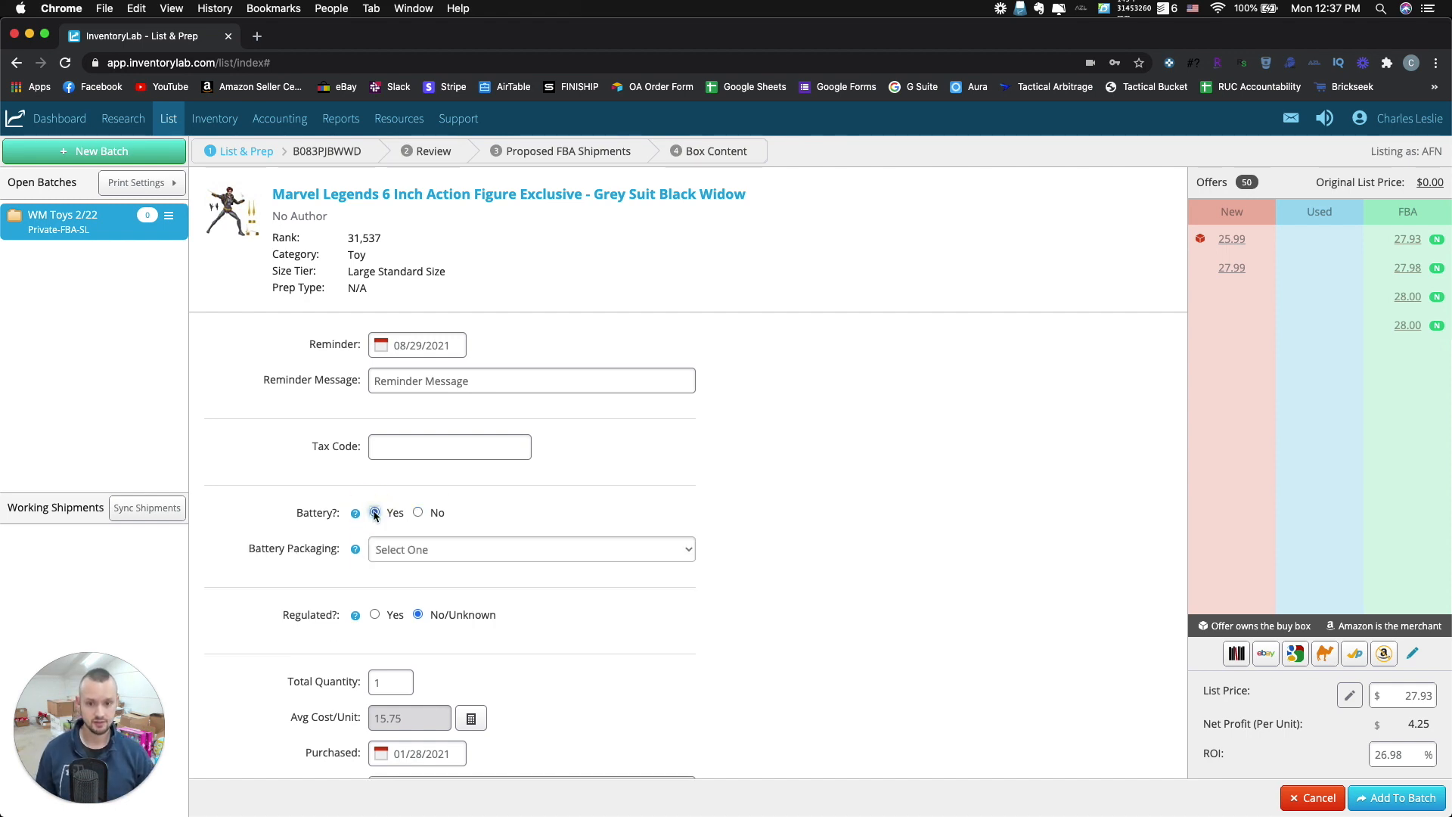
click(413, 549)
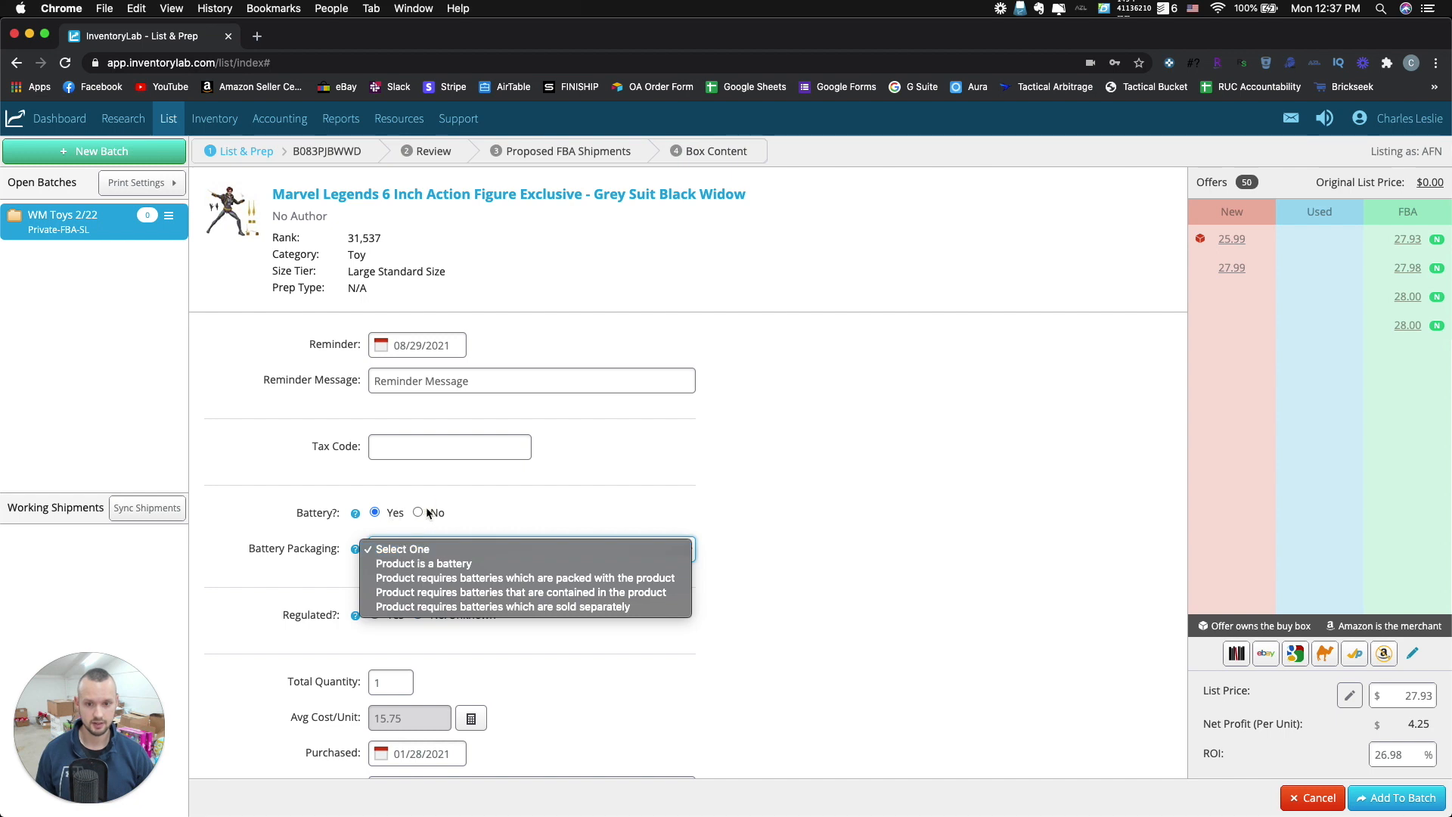
click(426, 513)
click(420, 513)
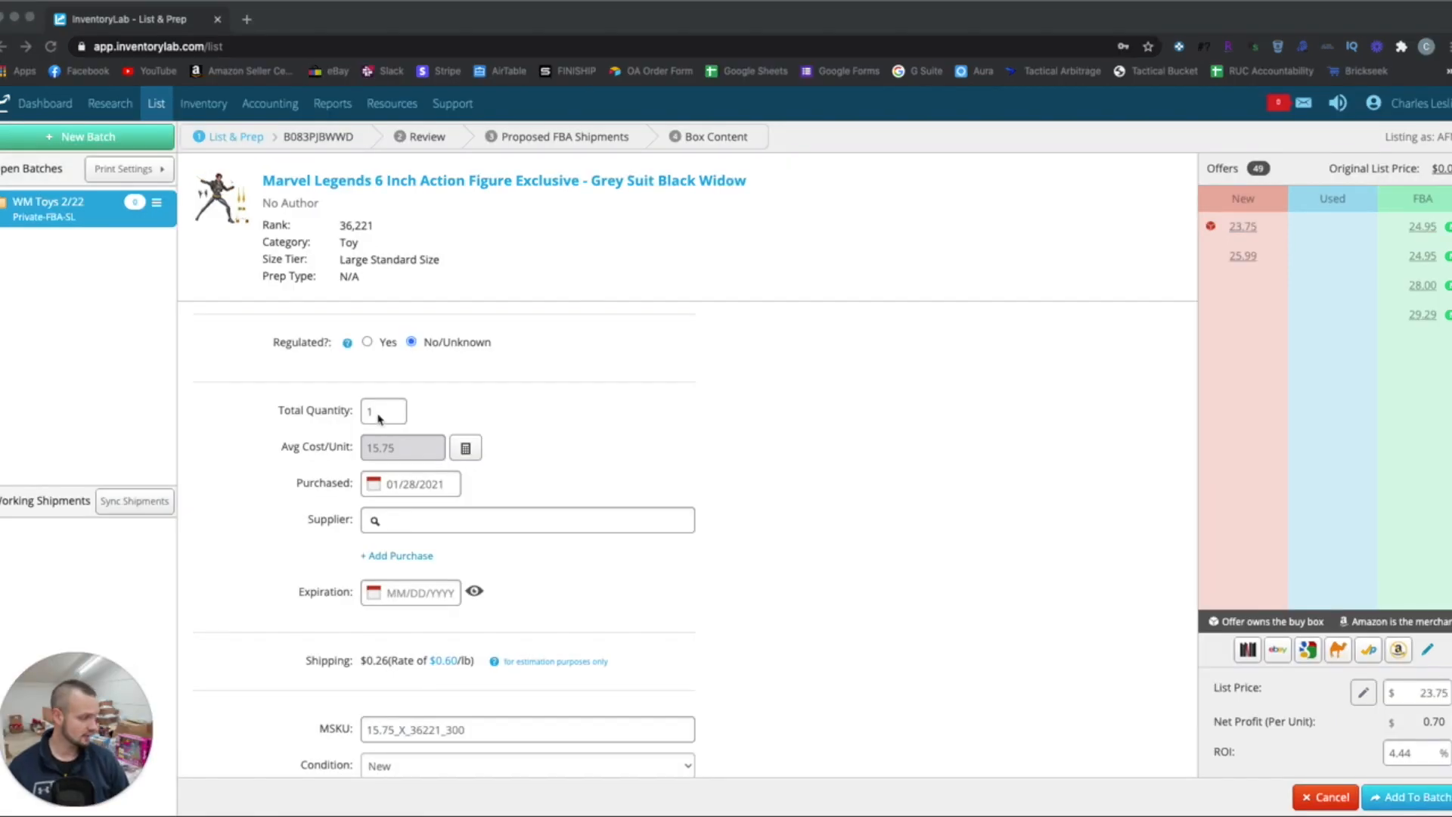
Set the total quantity to 8 and the cost per unit to $2
double_click(380, 418)
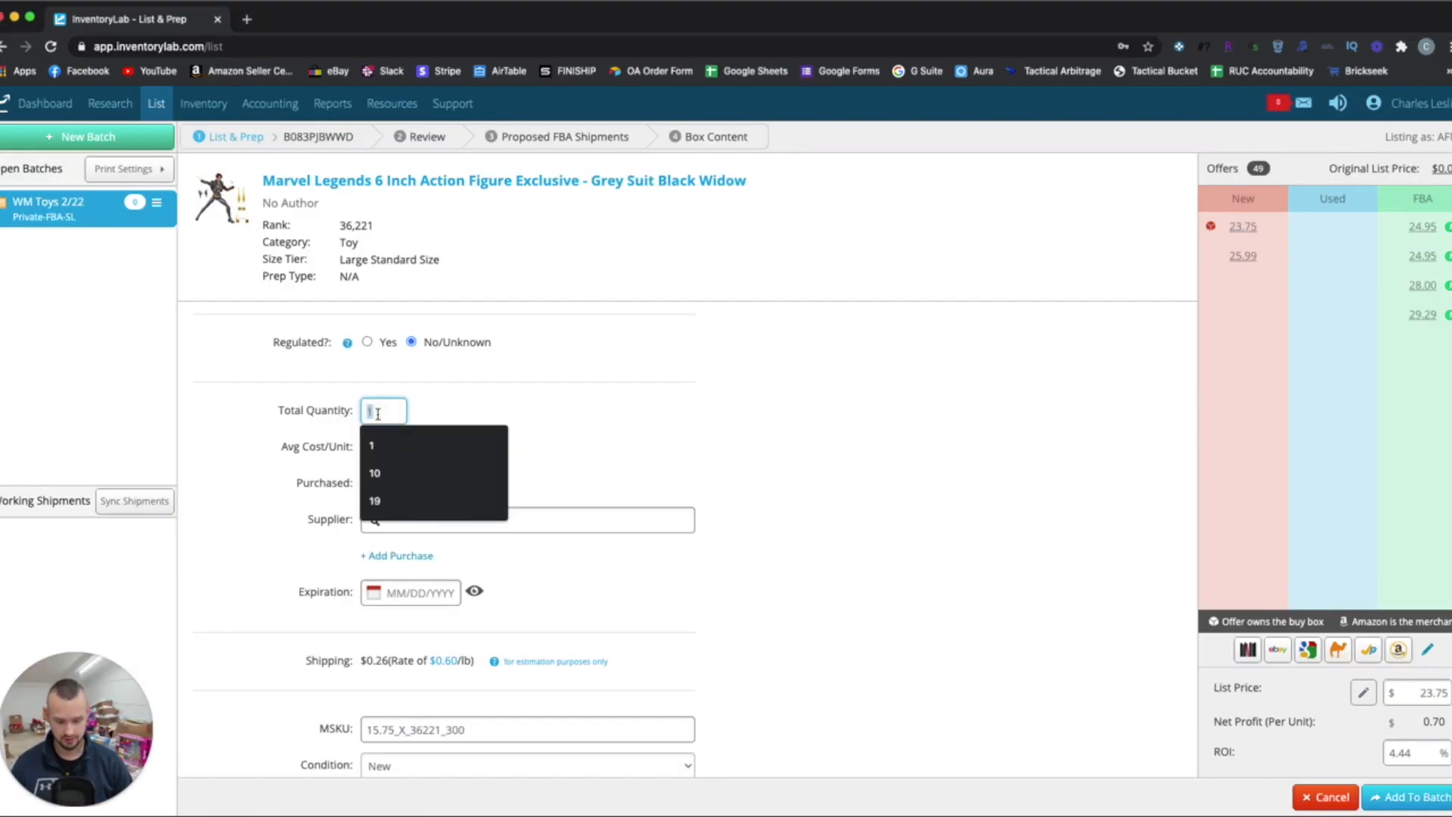
text(8)
click(463, 448)
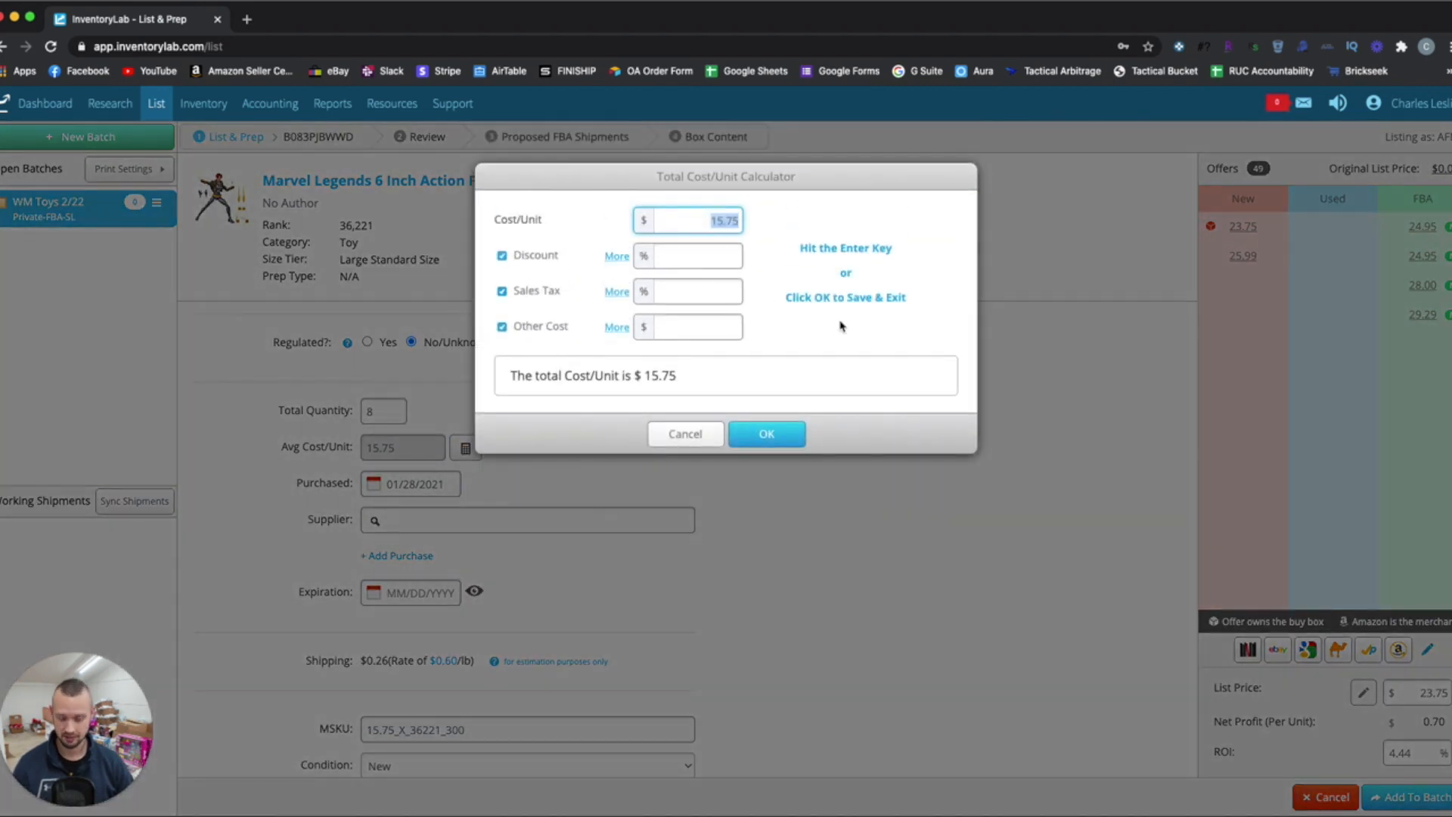
text(2)
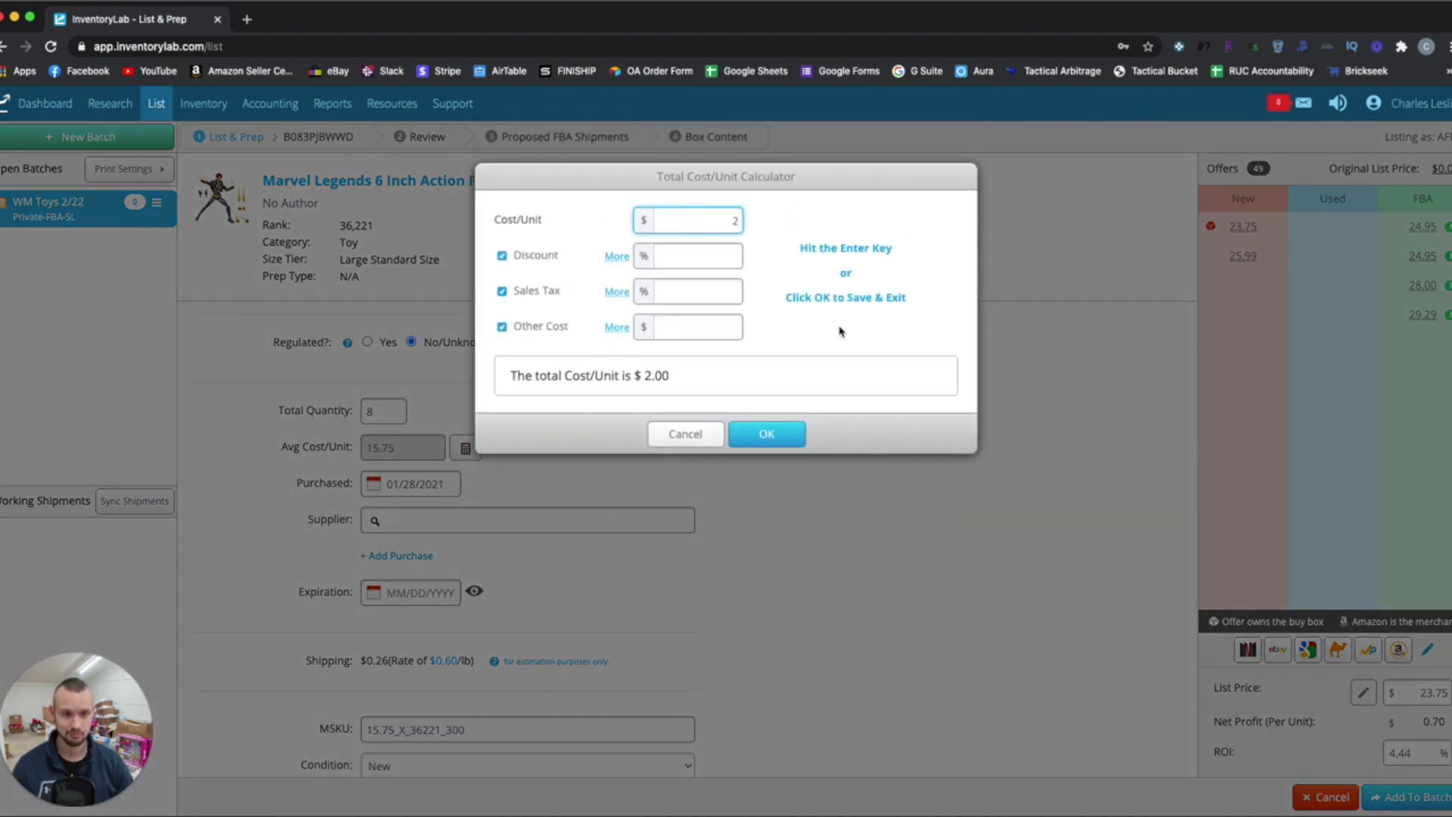
click(765, 434)
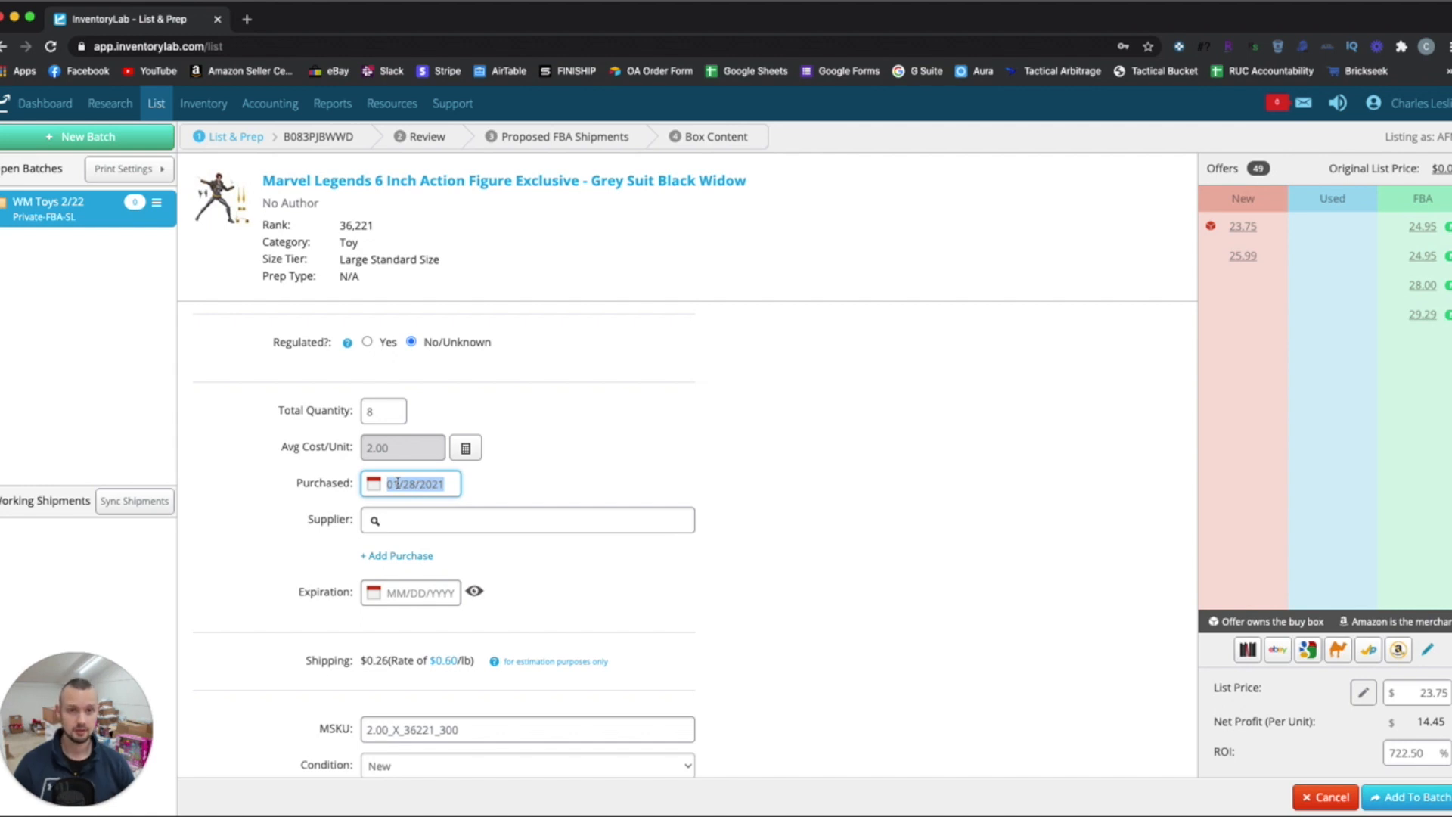
Set the purchase date to 2/22/21 and choose Walmart as the supplier
text(/)
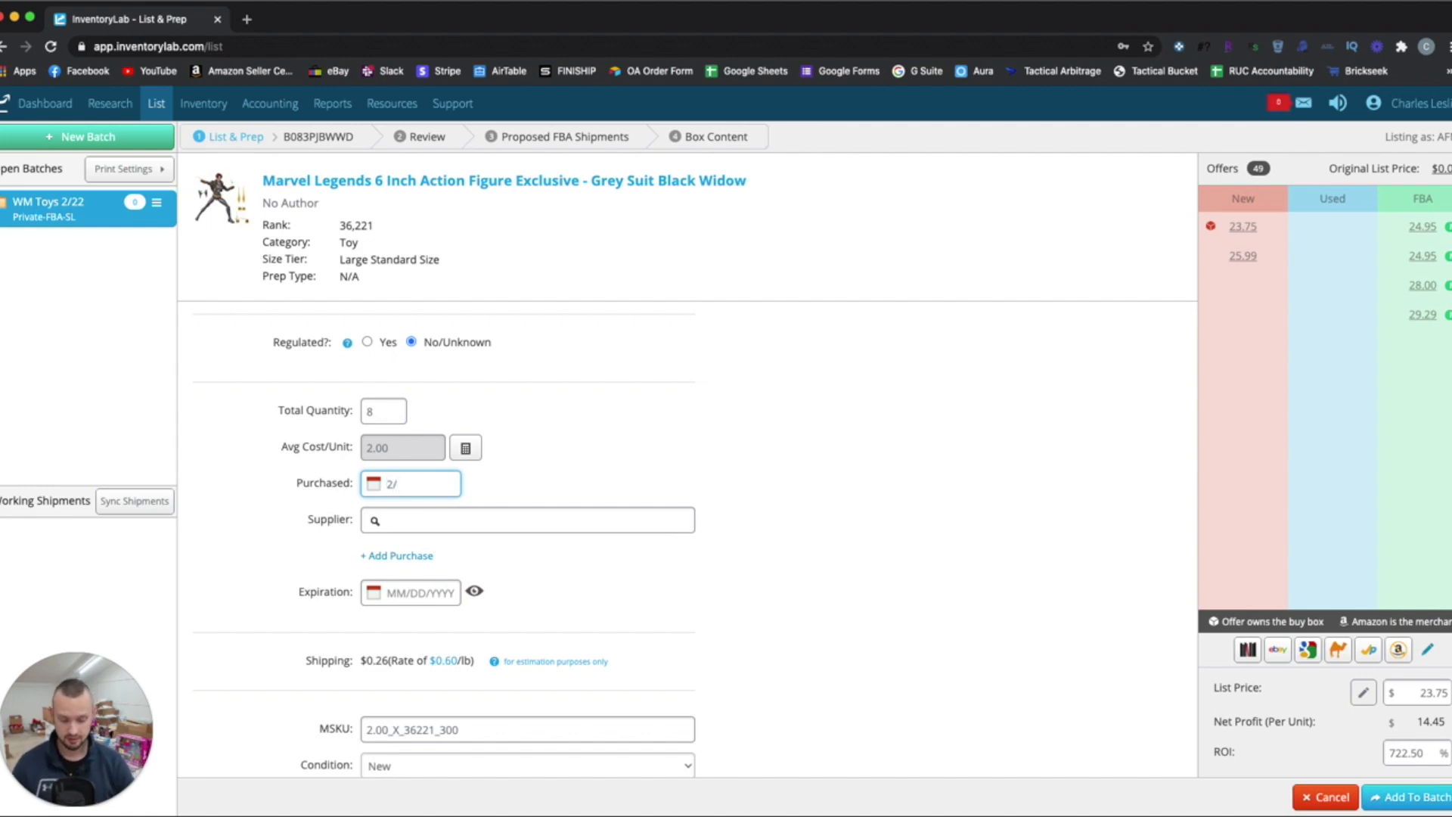
text(22)
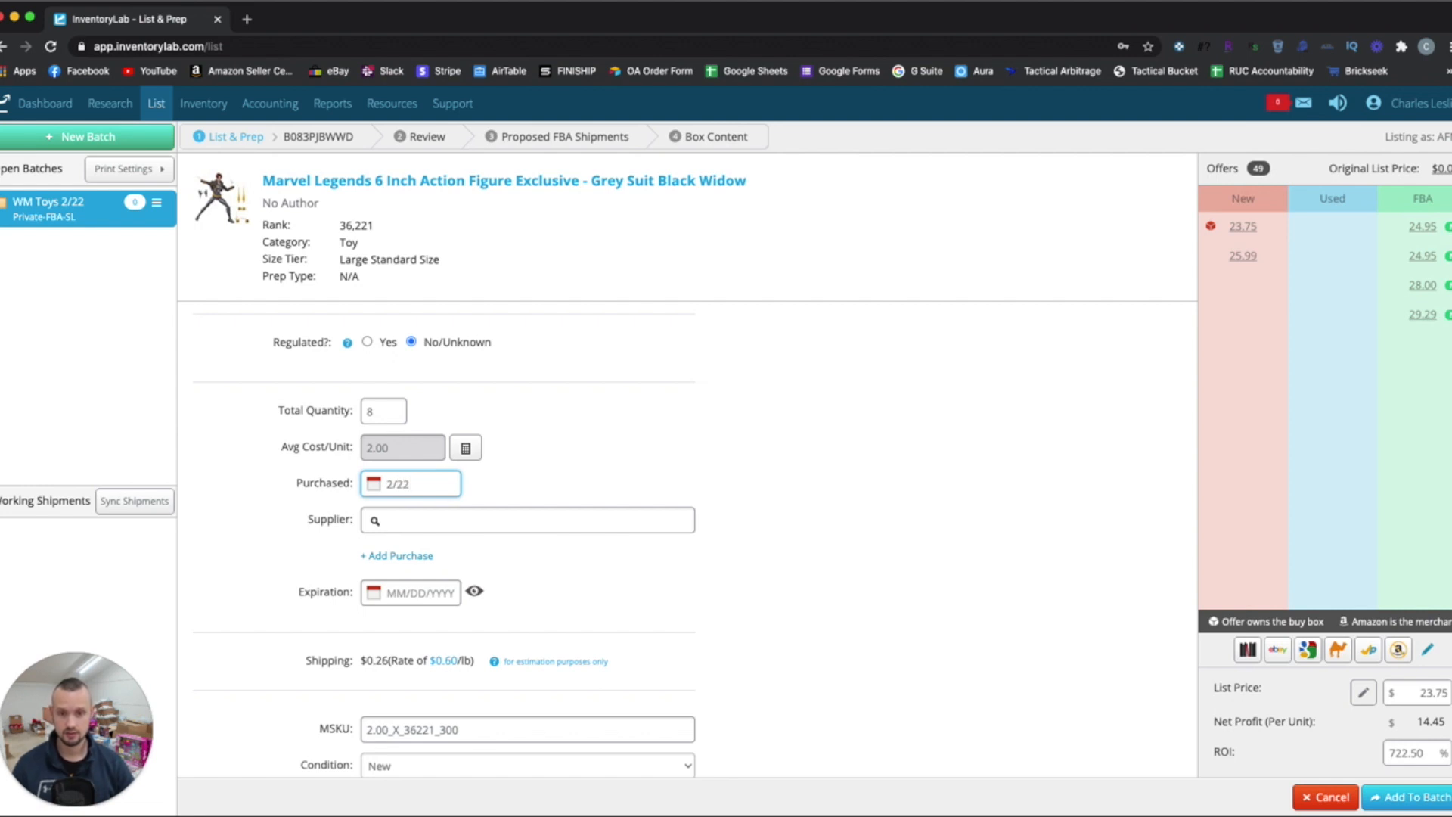
text(/21)
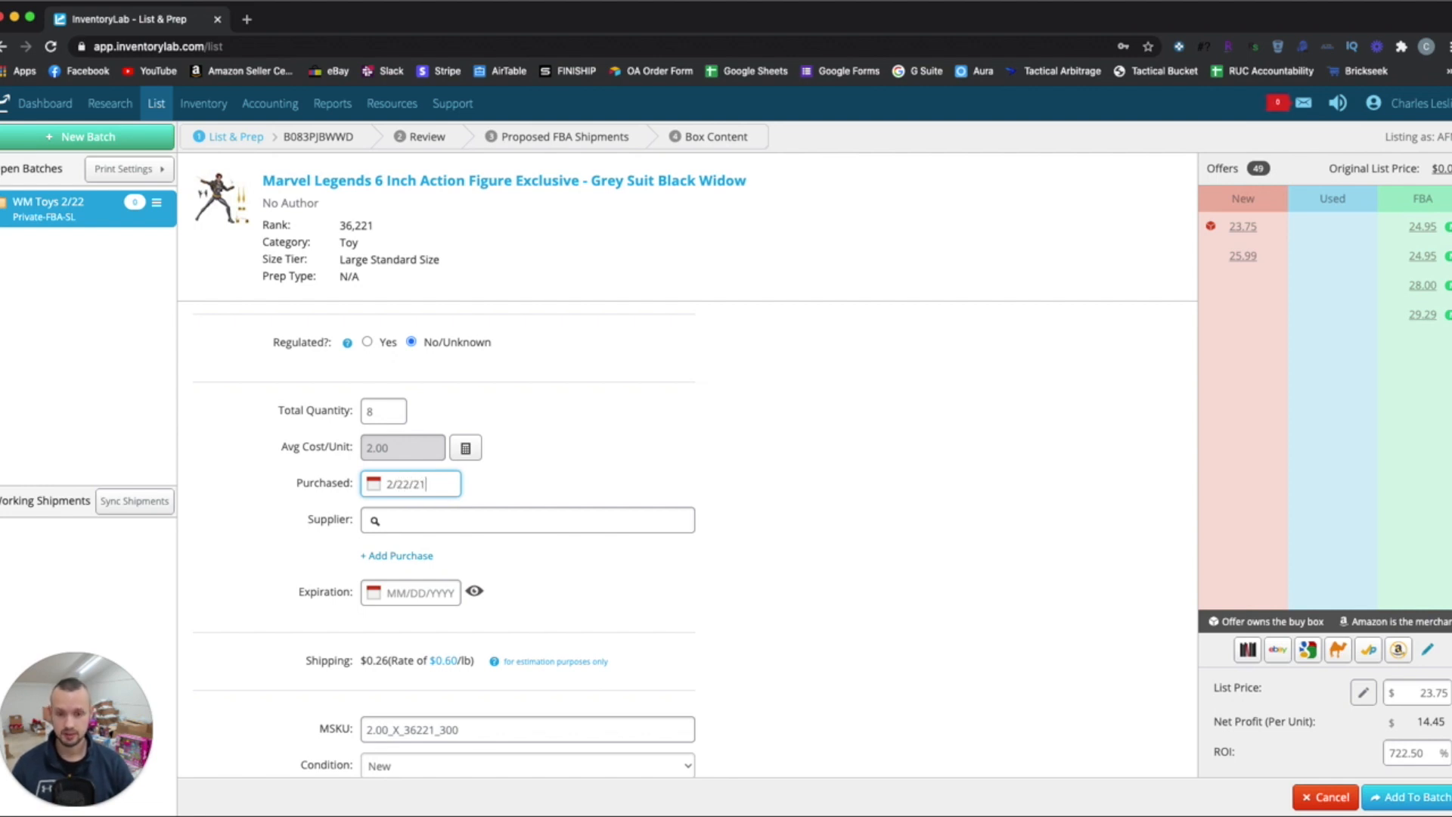
click(410, 519)
text(wal)
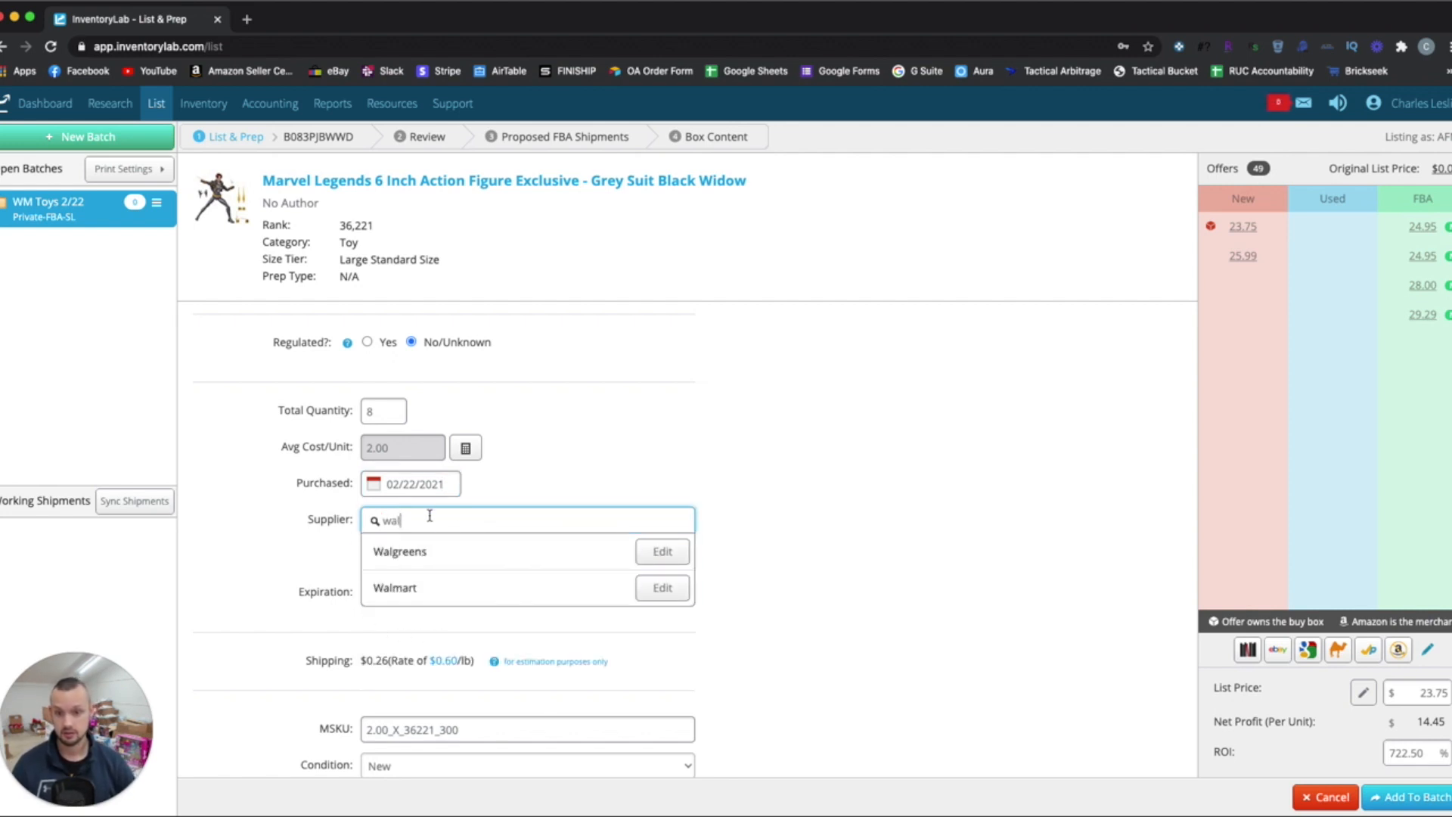
click(390, 587)
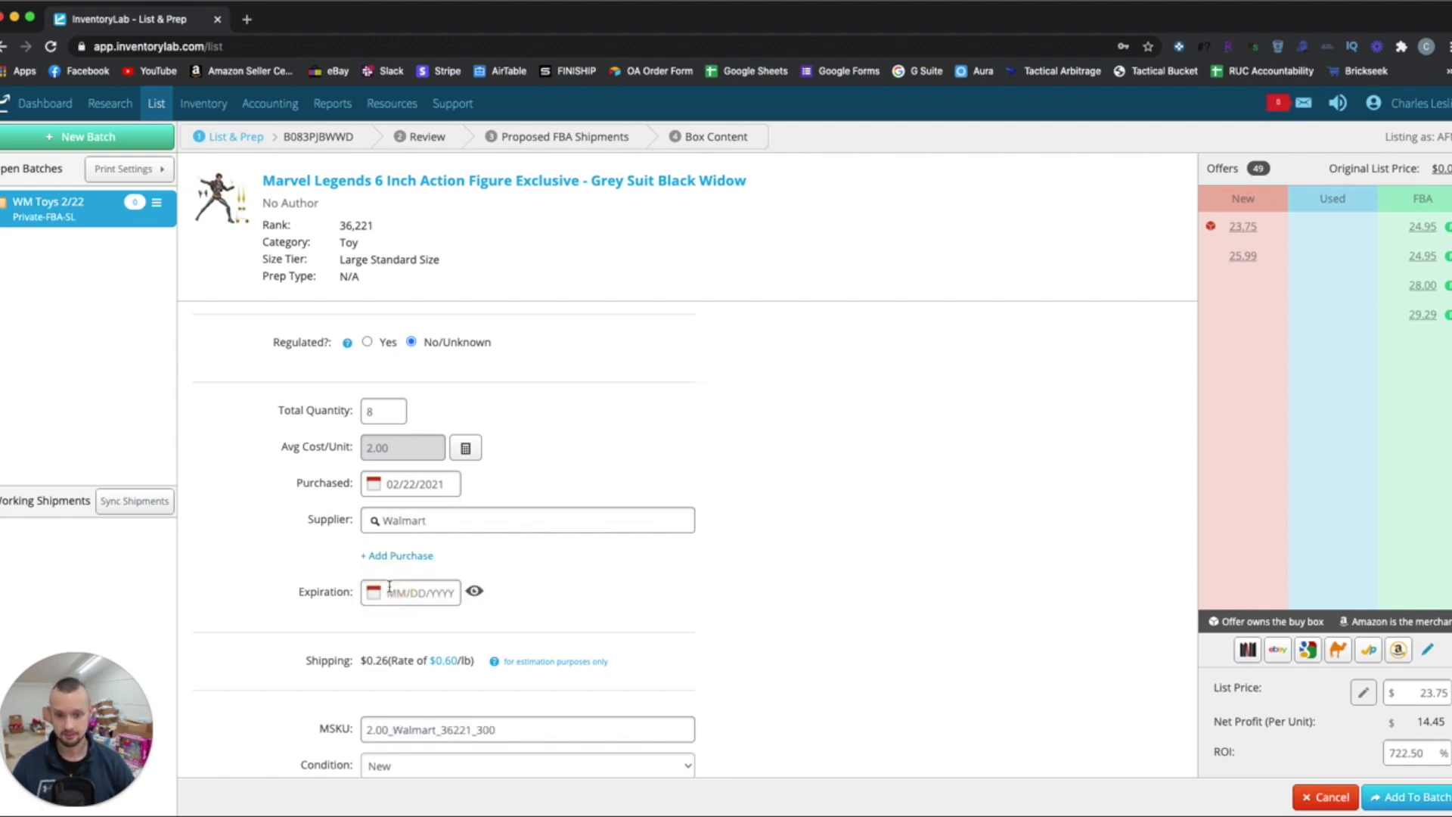
Examine the cost, supplier, sales rank and count parts of the MSKU, plus the expiration date field
scroll(390, 587, down, 1)
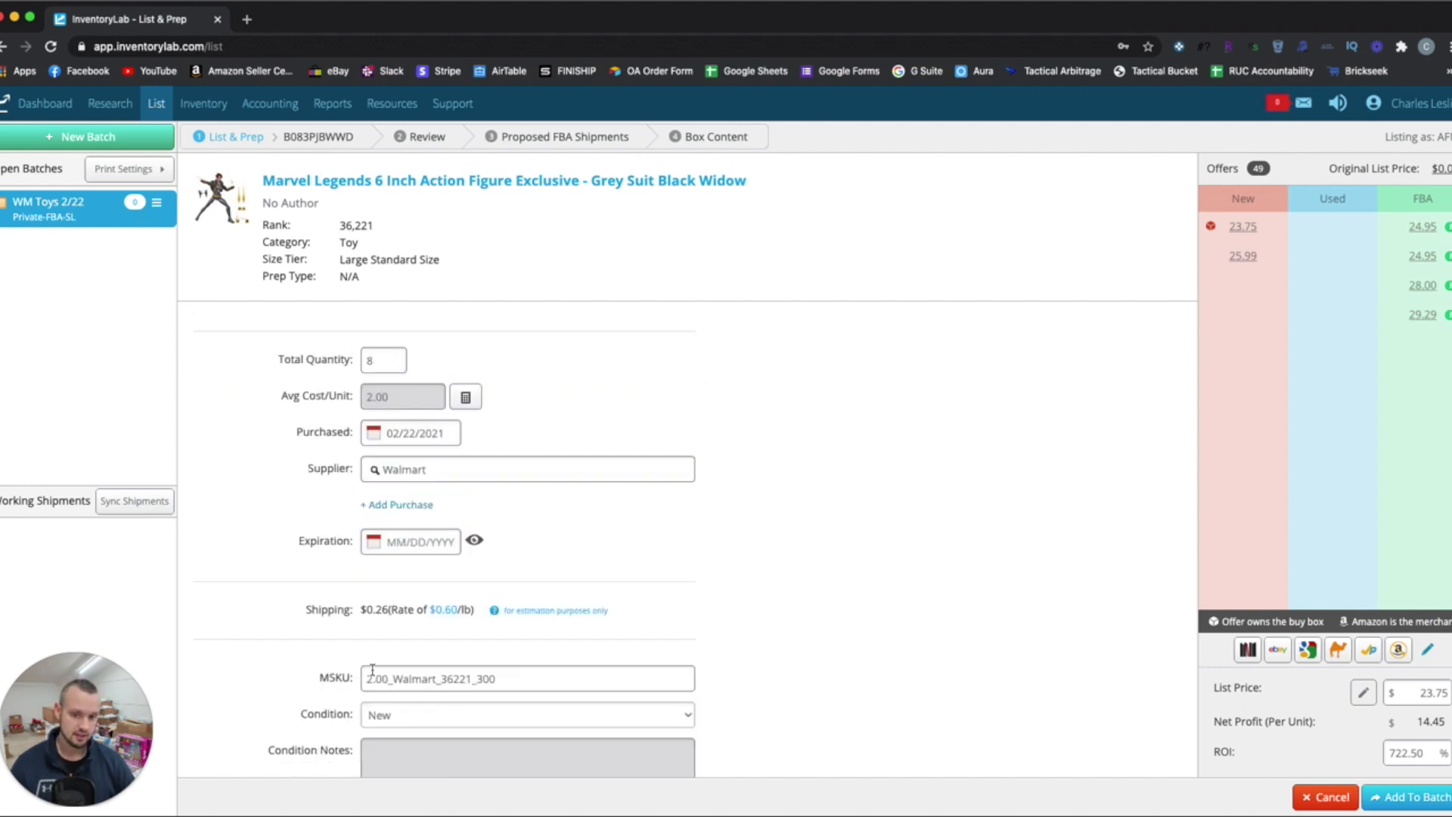
click(414, 679)
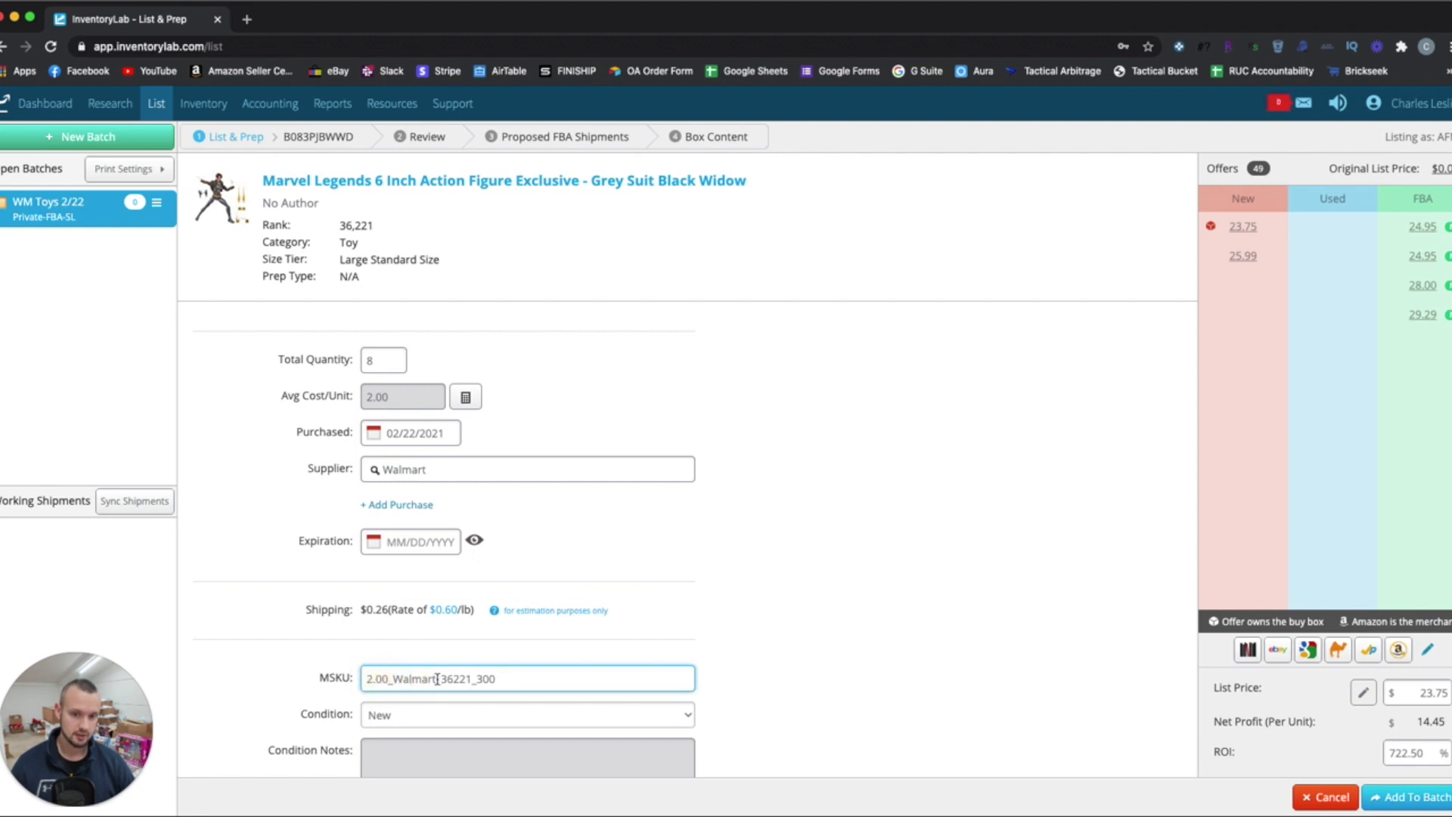
click(494, 678)
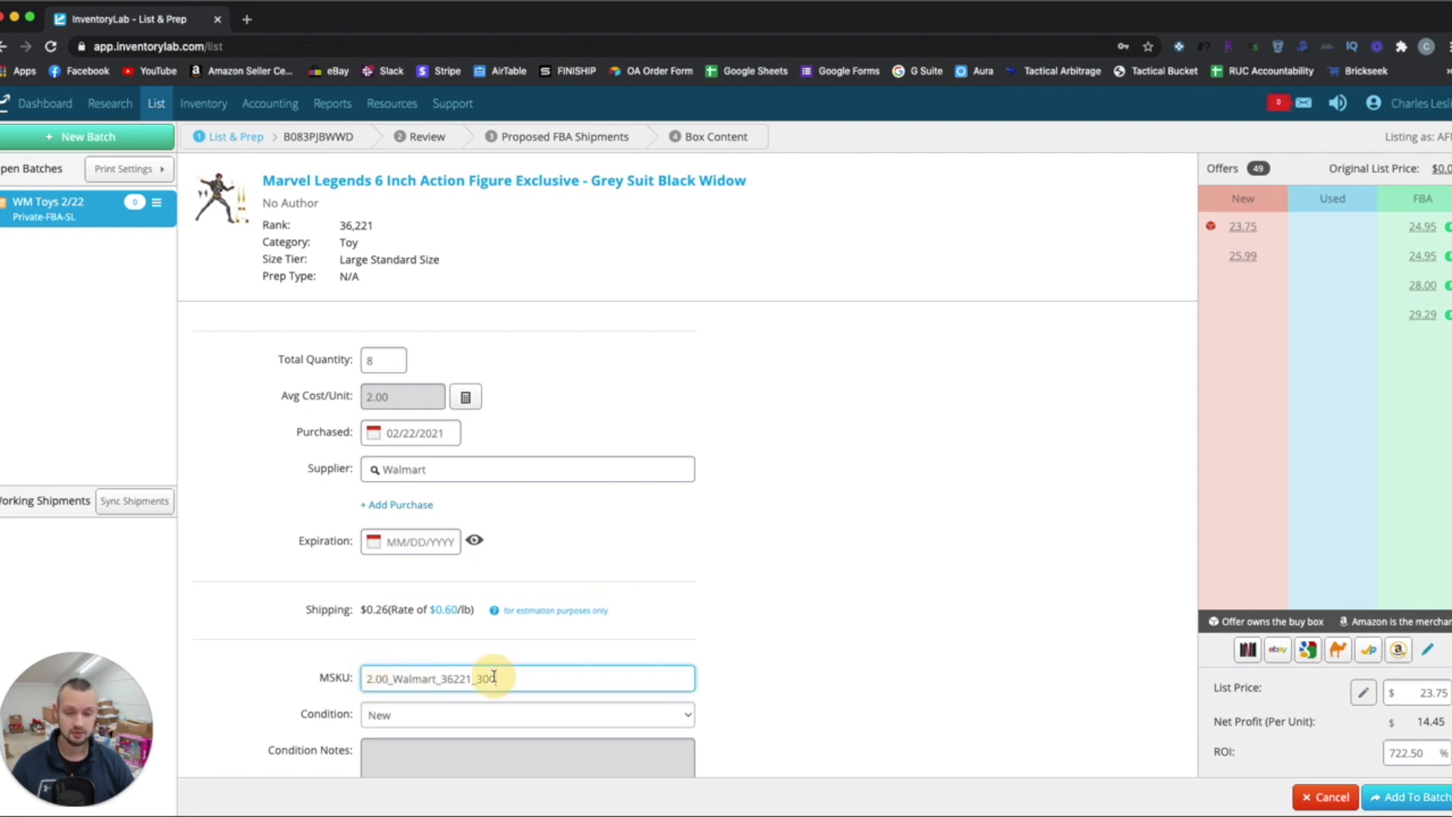
click(380, 677)
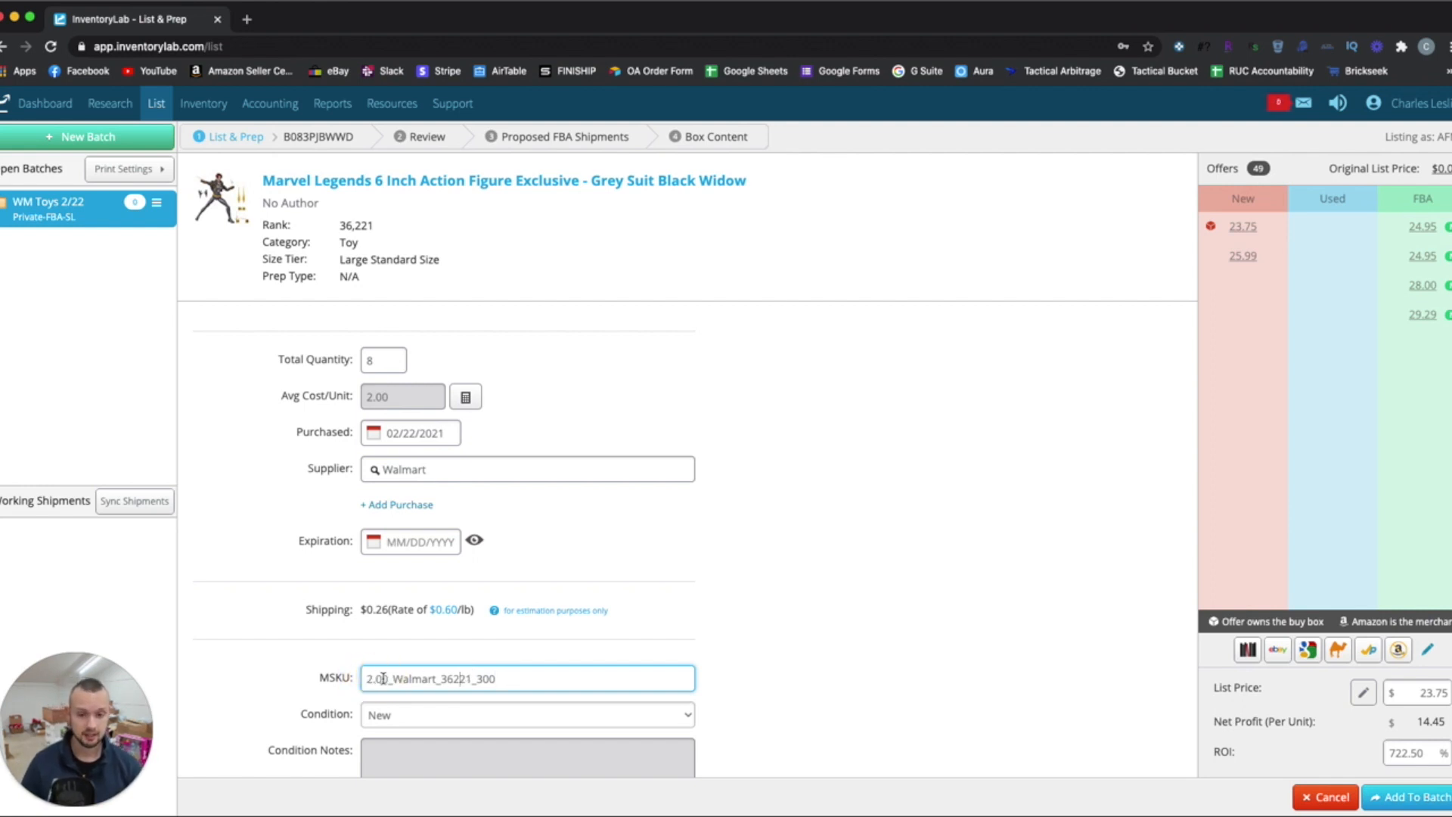
drag(441, 679, 466, 679)
click(493, 678)
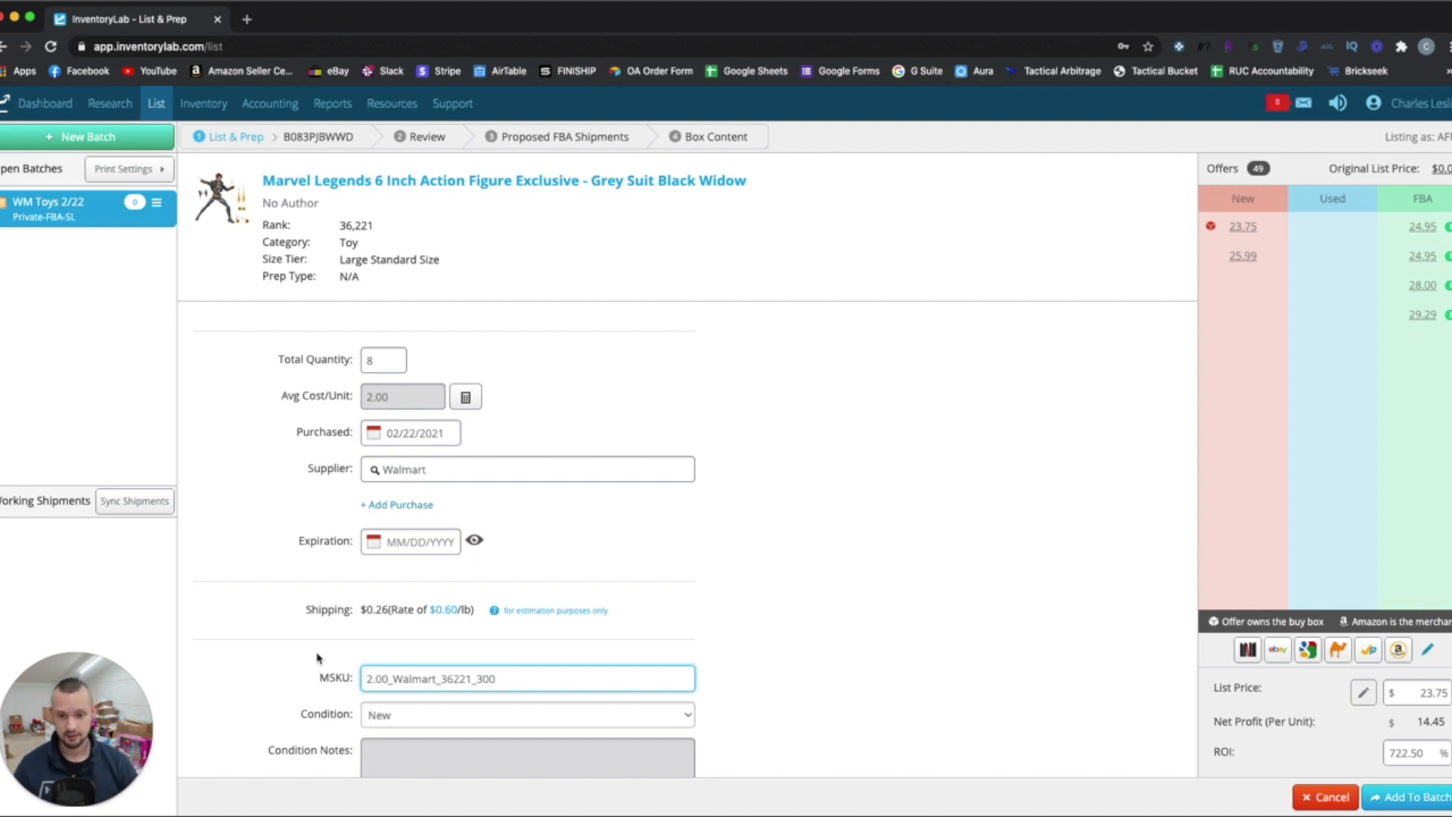
click(411, 542)
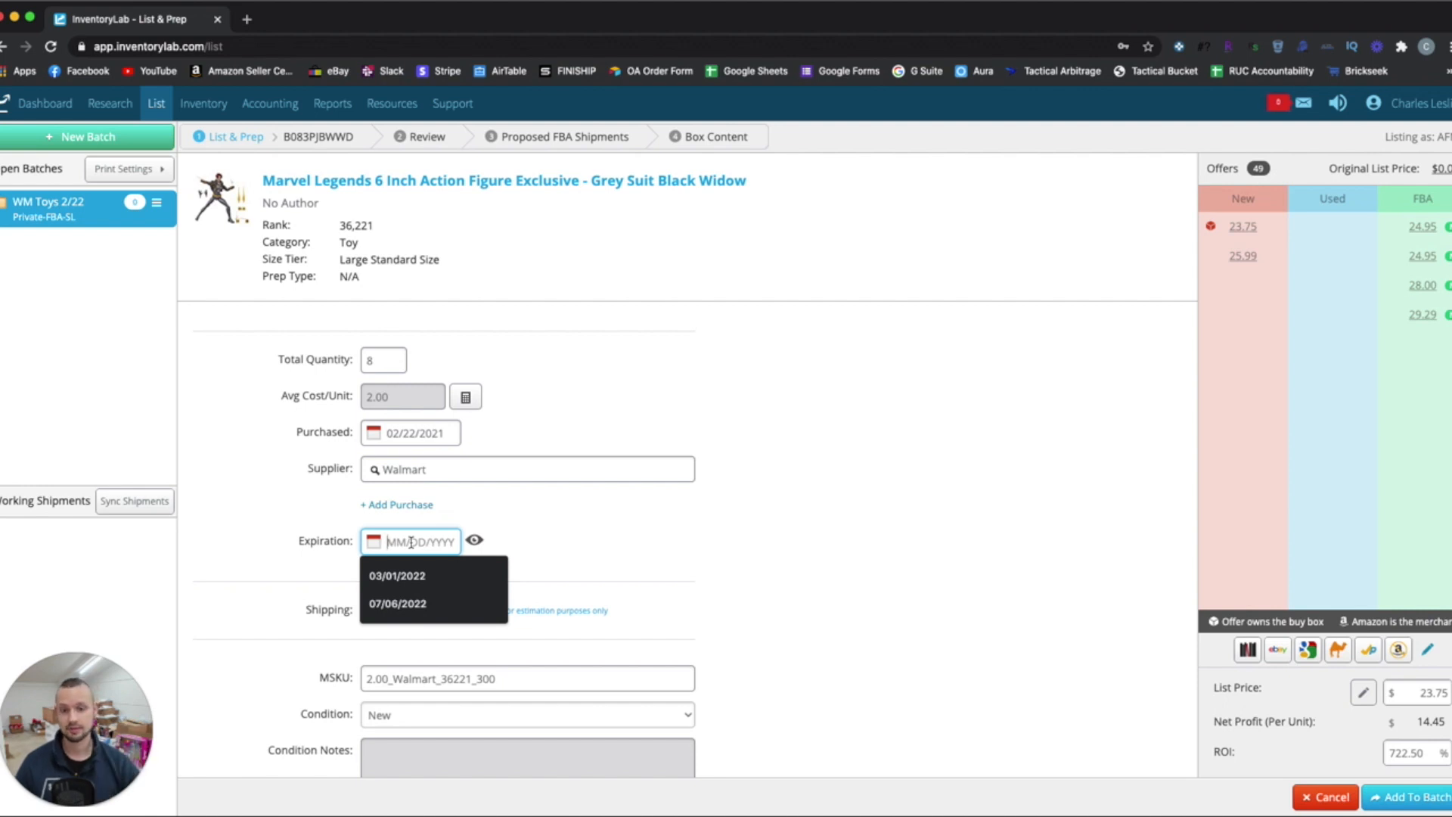
click(745, 542)
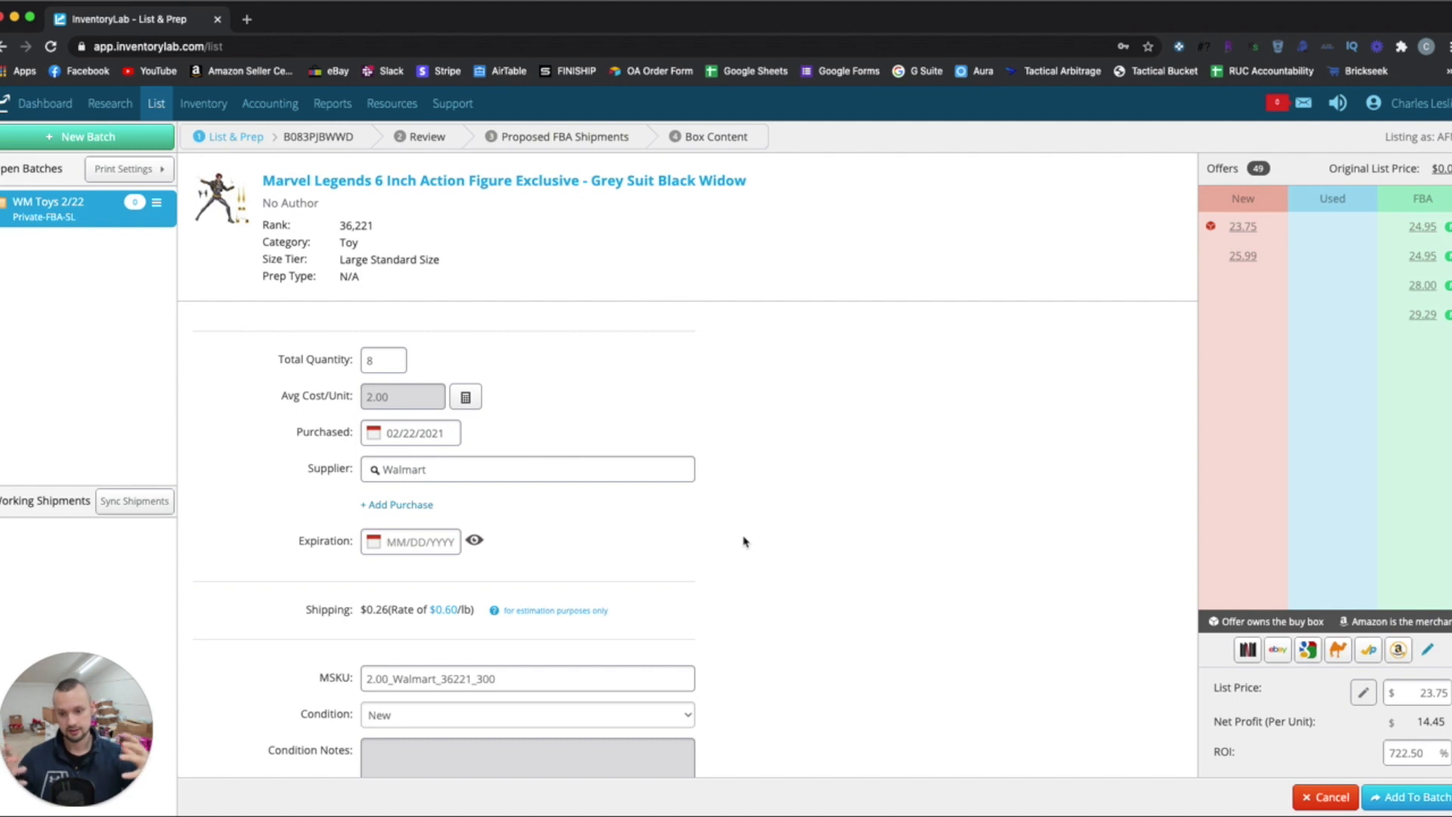
Try the Used Like New condition for the item, then return the condition to New
scroll(745, 542, down, 2)
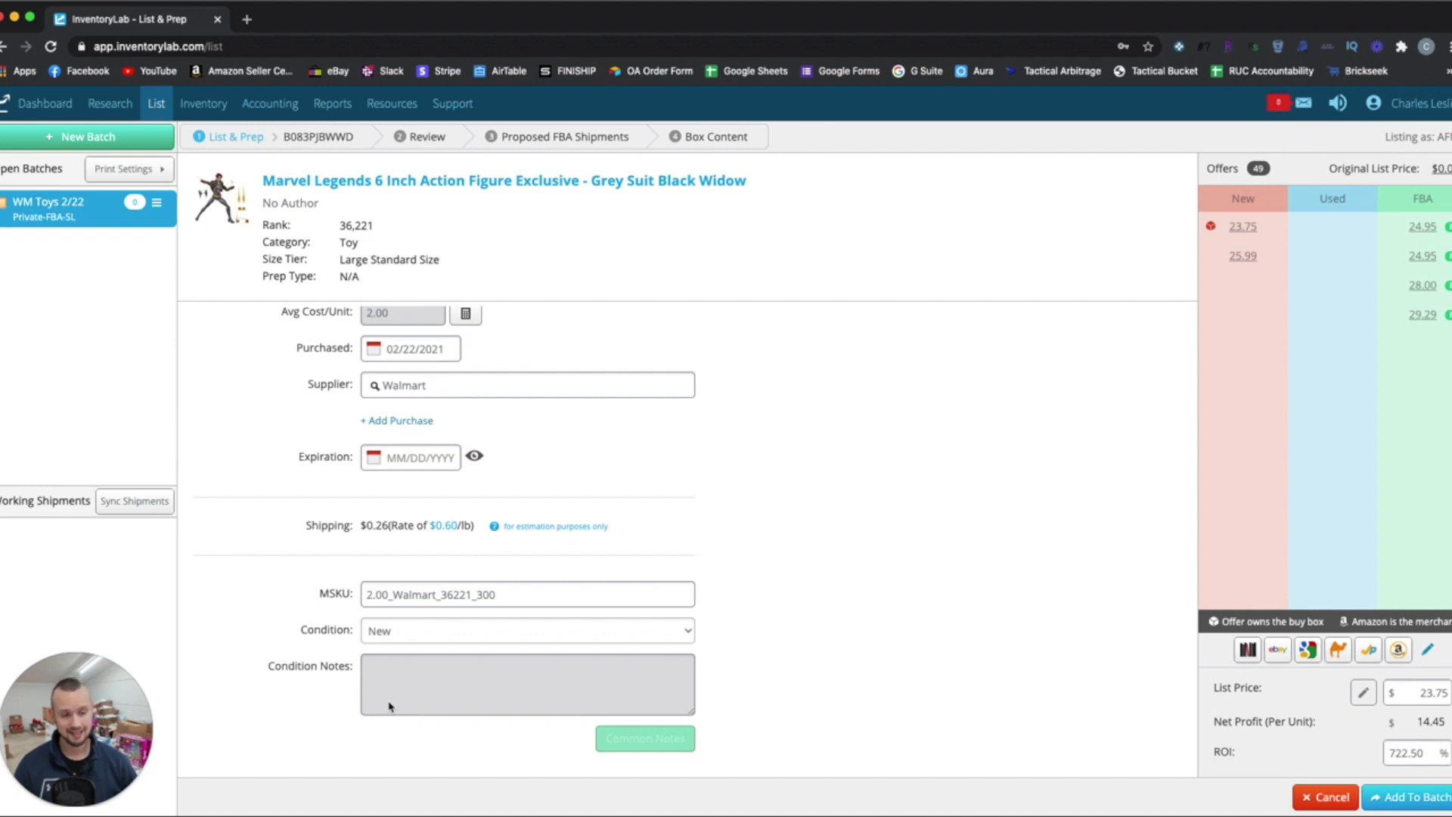
click(385, 633)
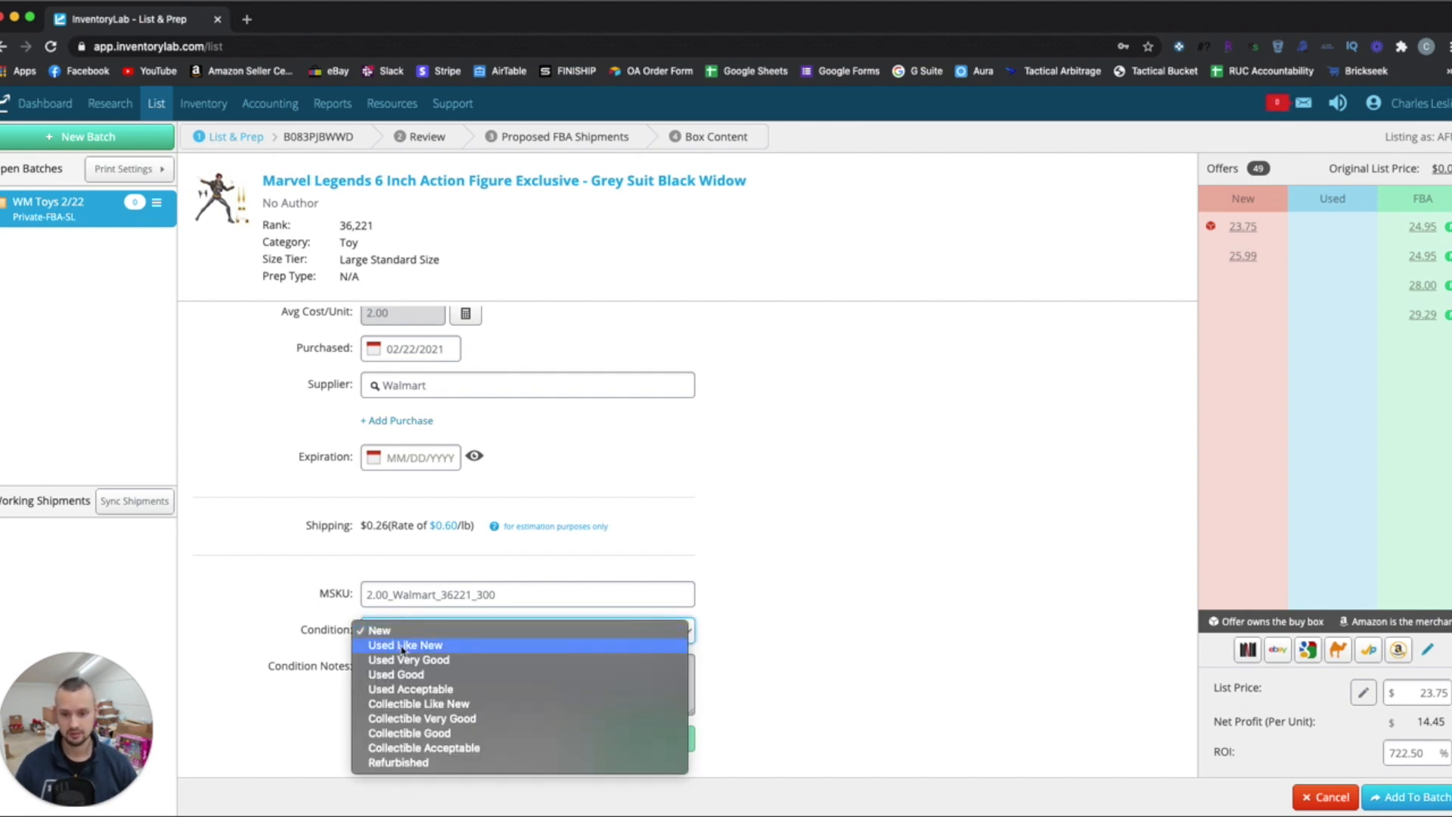
click(402, 646)
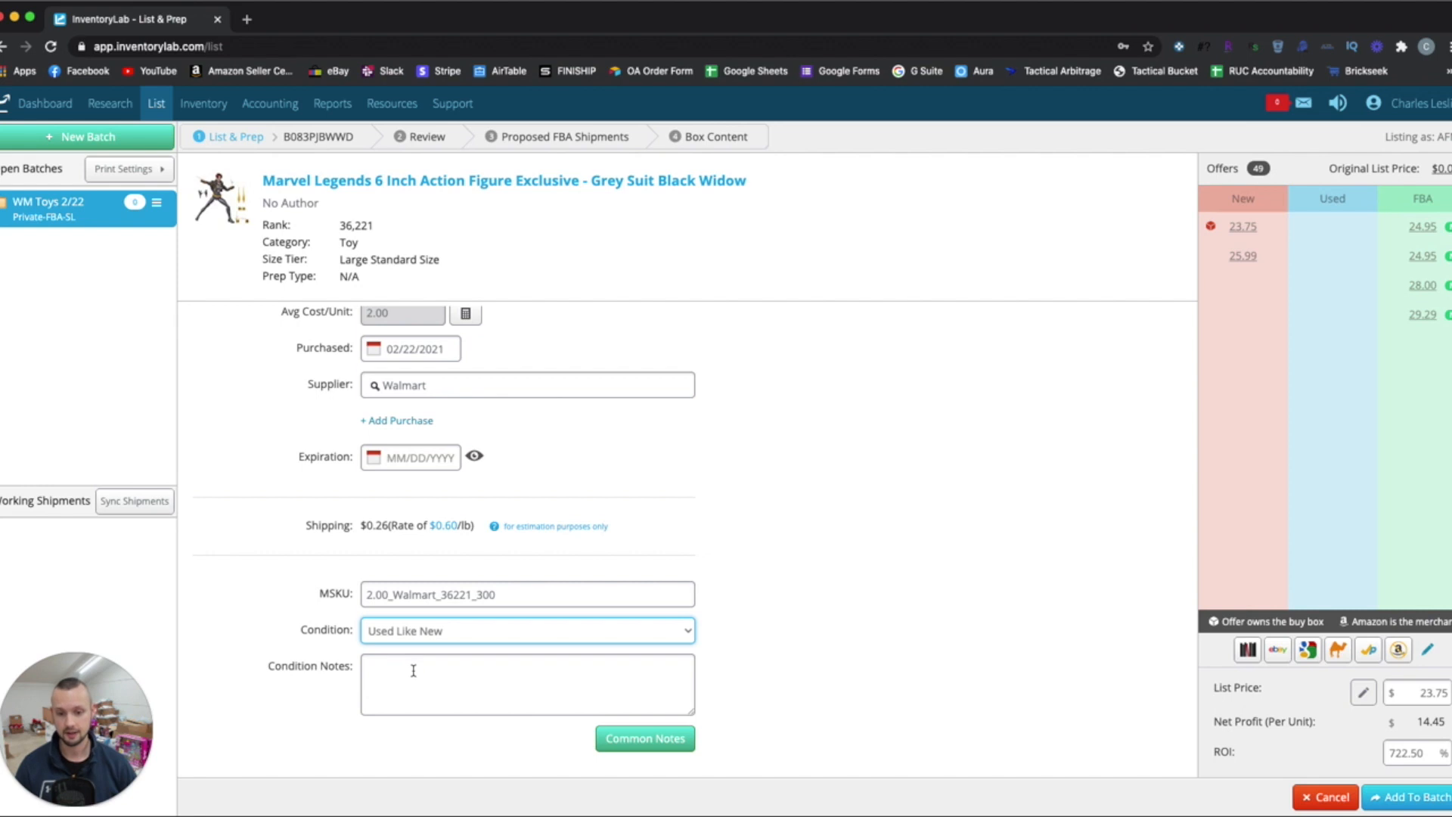
key(Up)
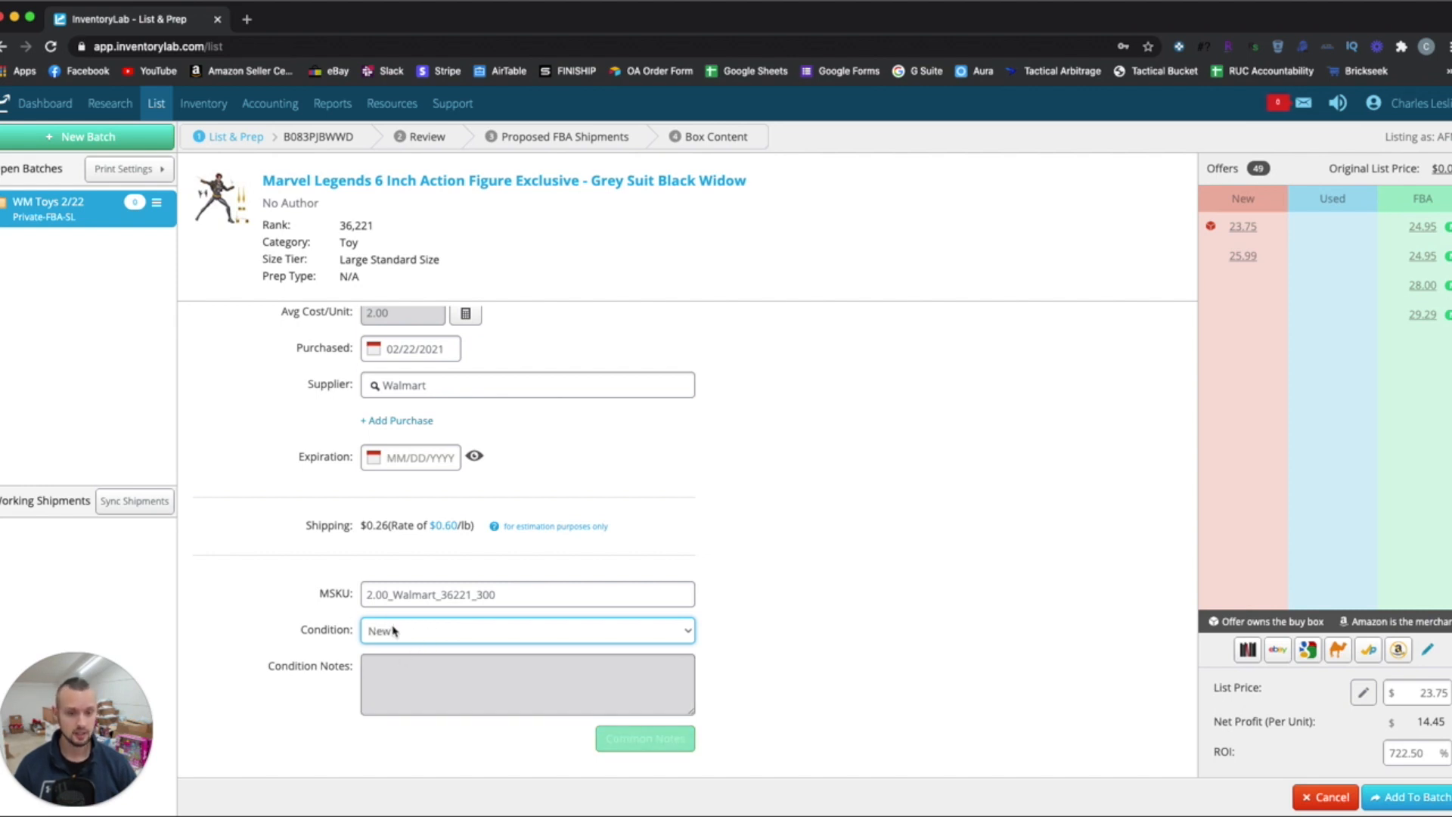
click(887, 518)
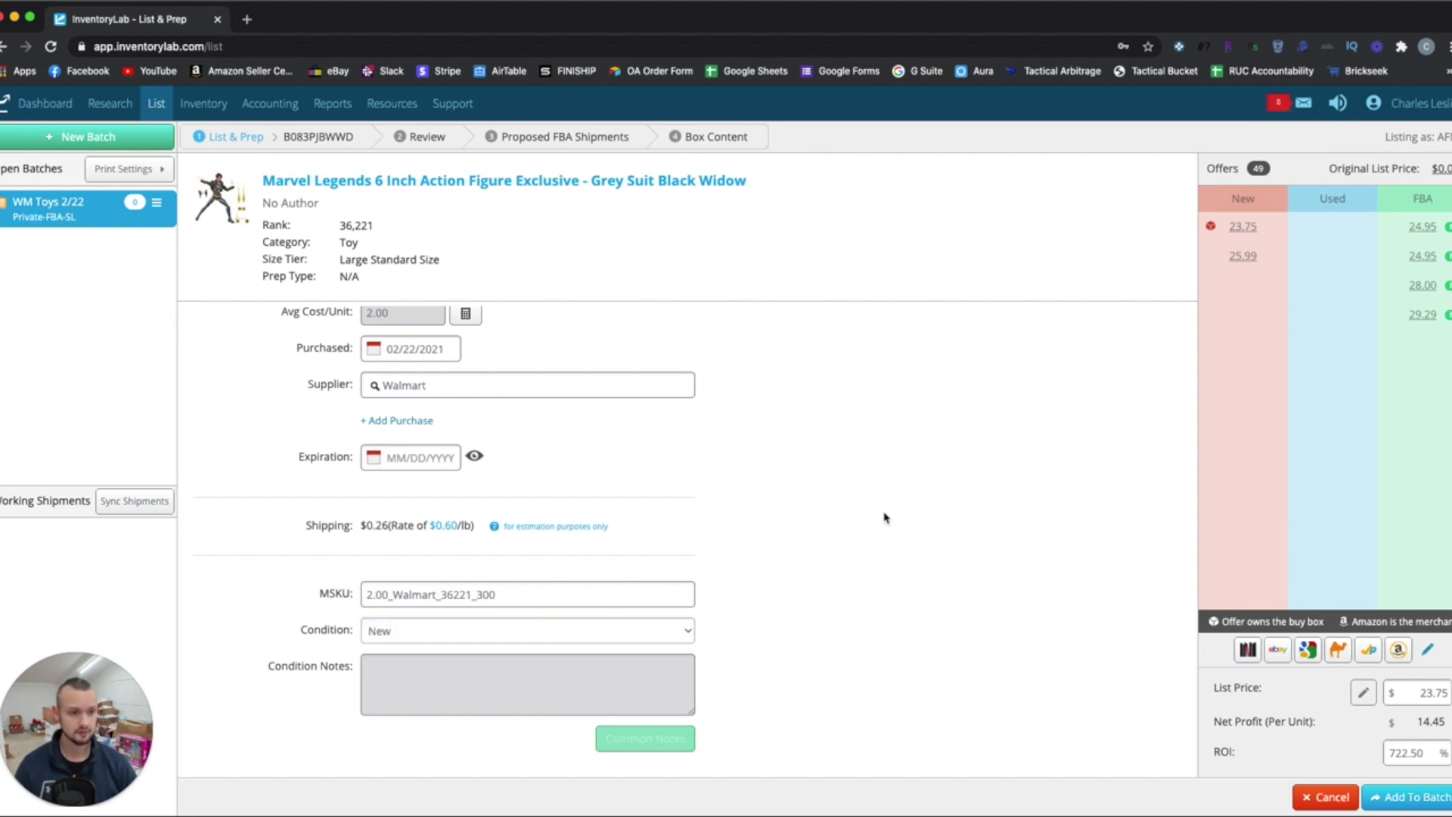
Set the list price from the FBA offers, trying 29.29 and 24.95 before choosing 28.00
click(1424, 286)
click(1423, 315)
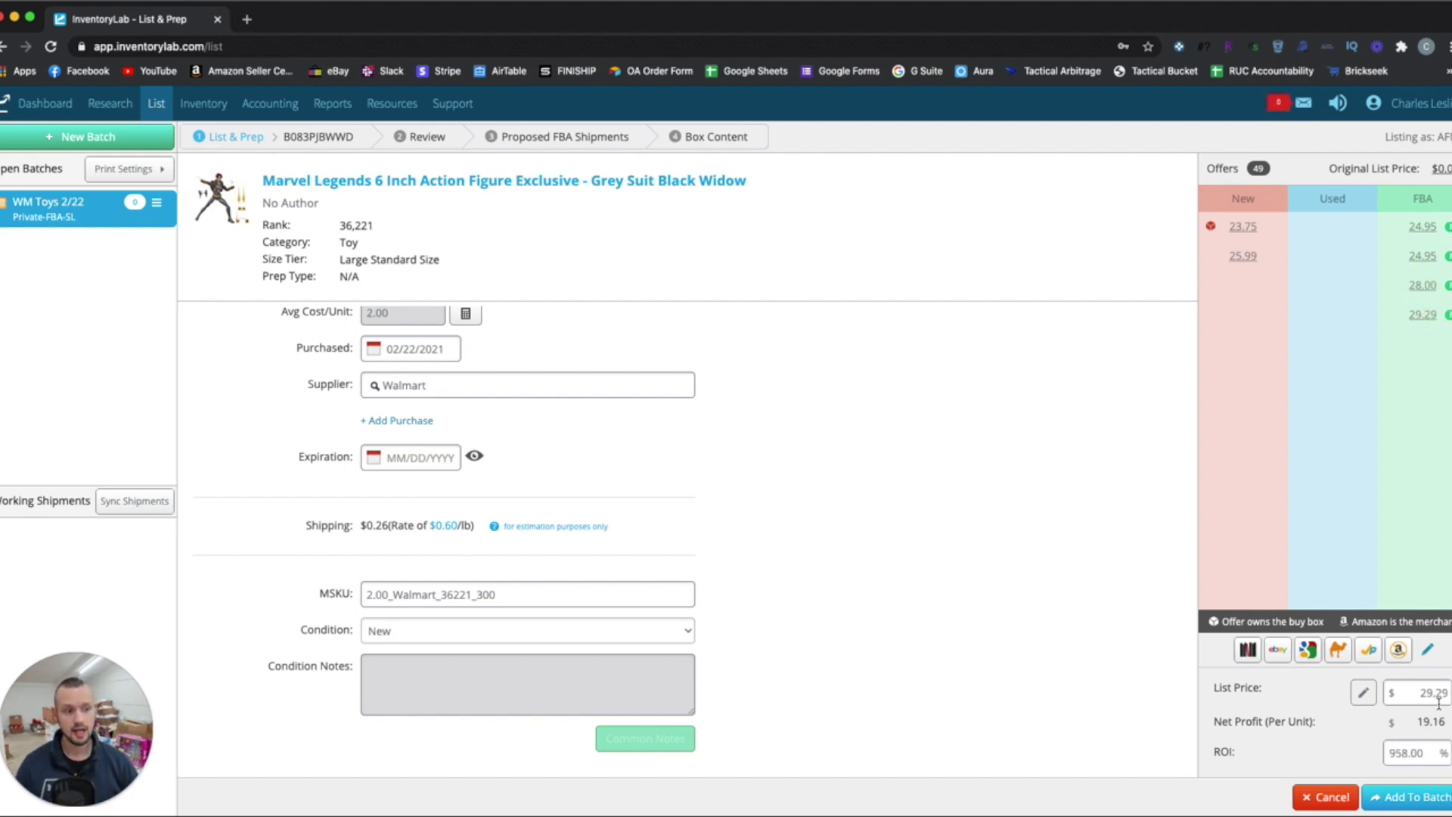
scroll(641, 559, up, 3)
scroll(641, 559, up, 1)
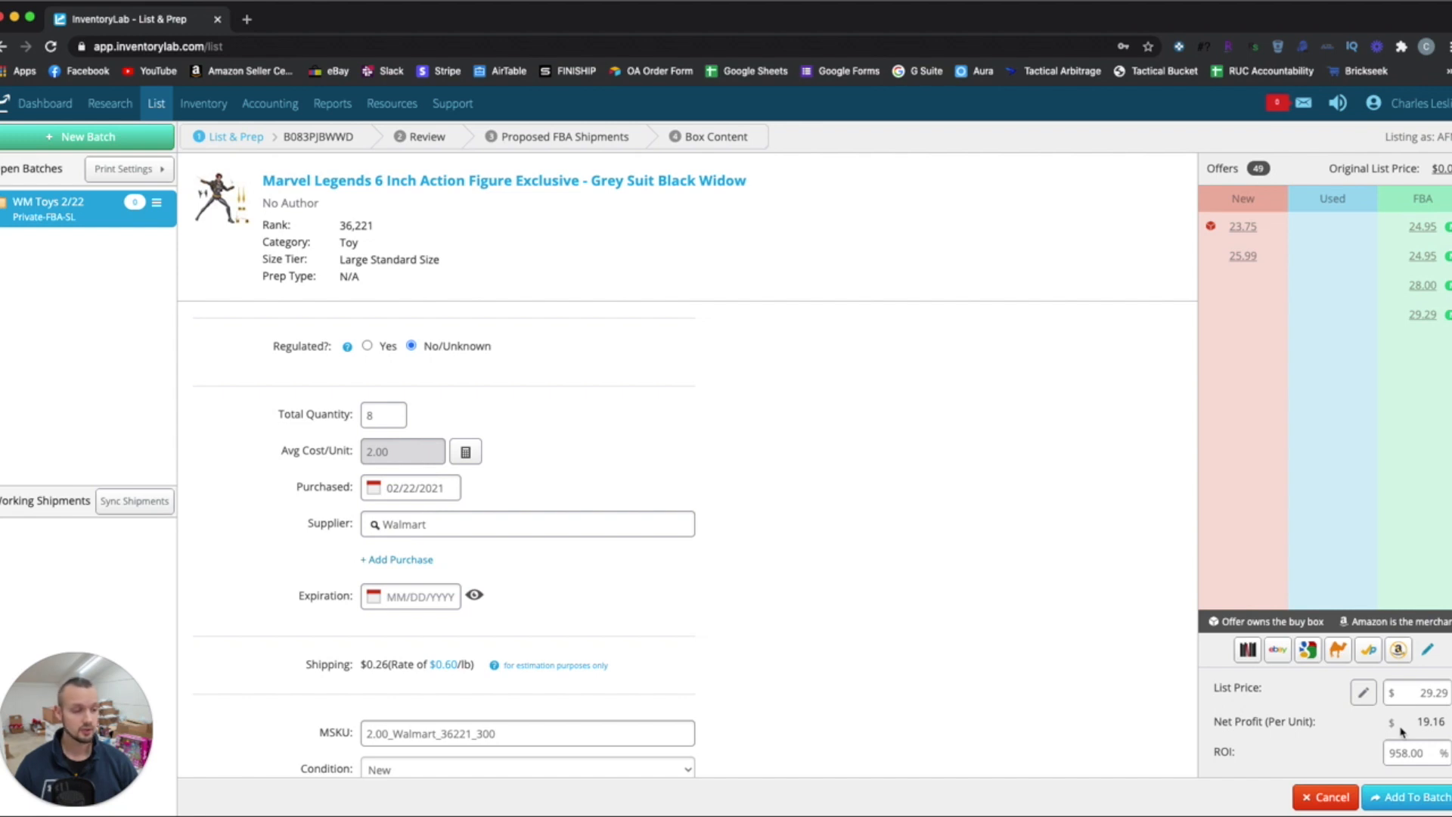
click(1423, 227)
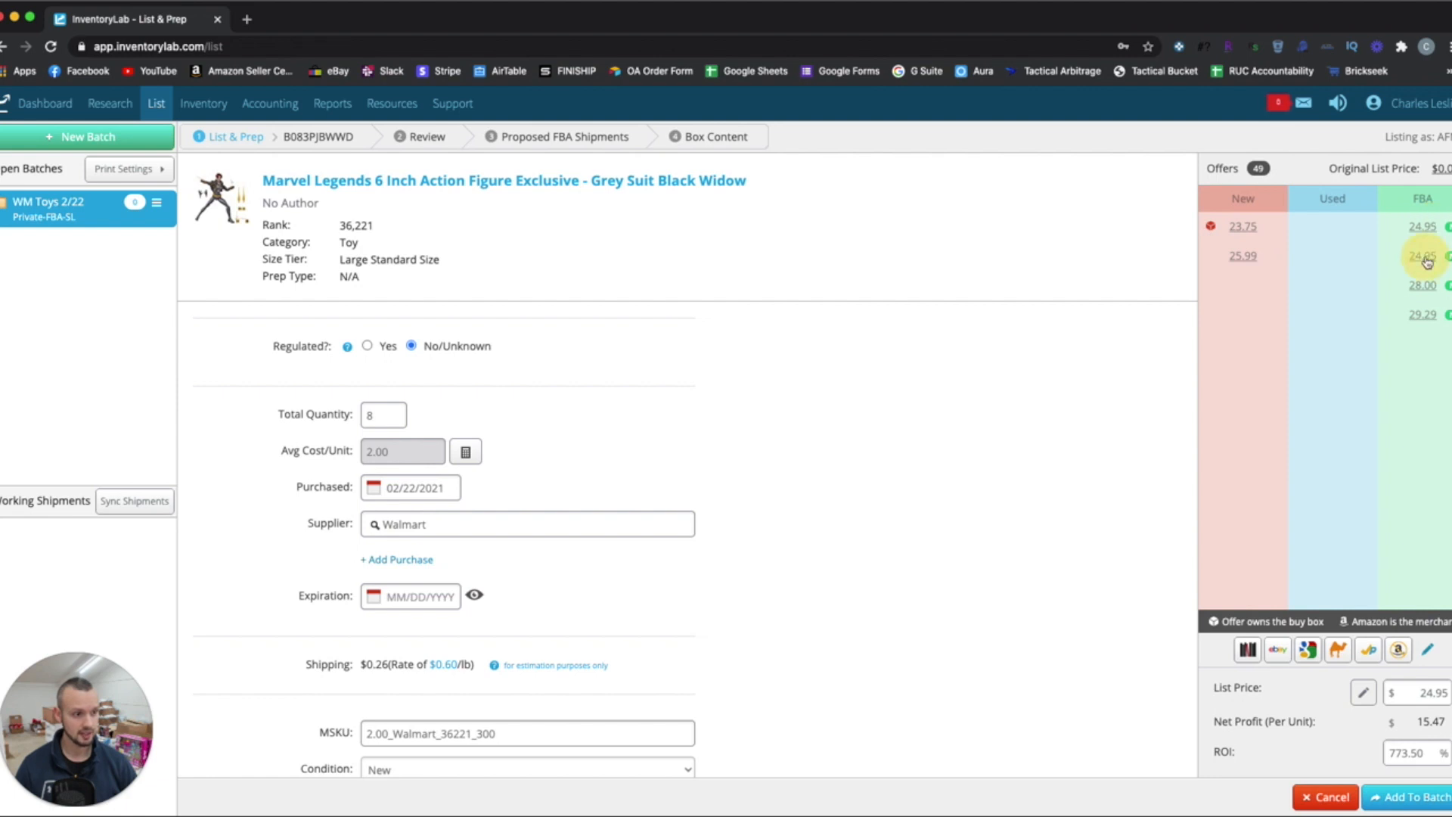
click(1423, 286)
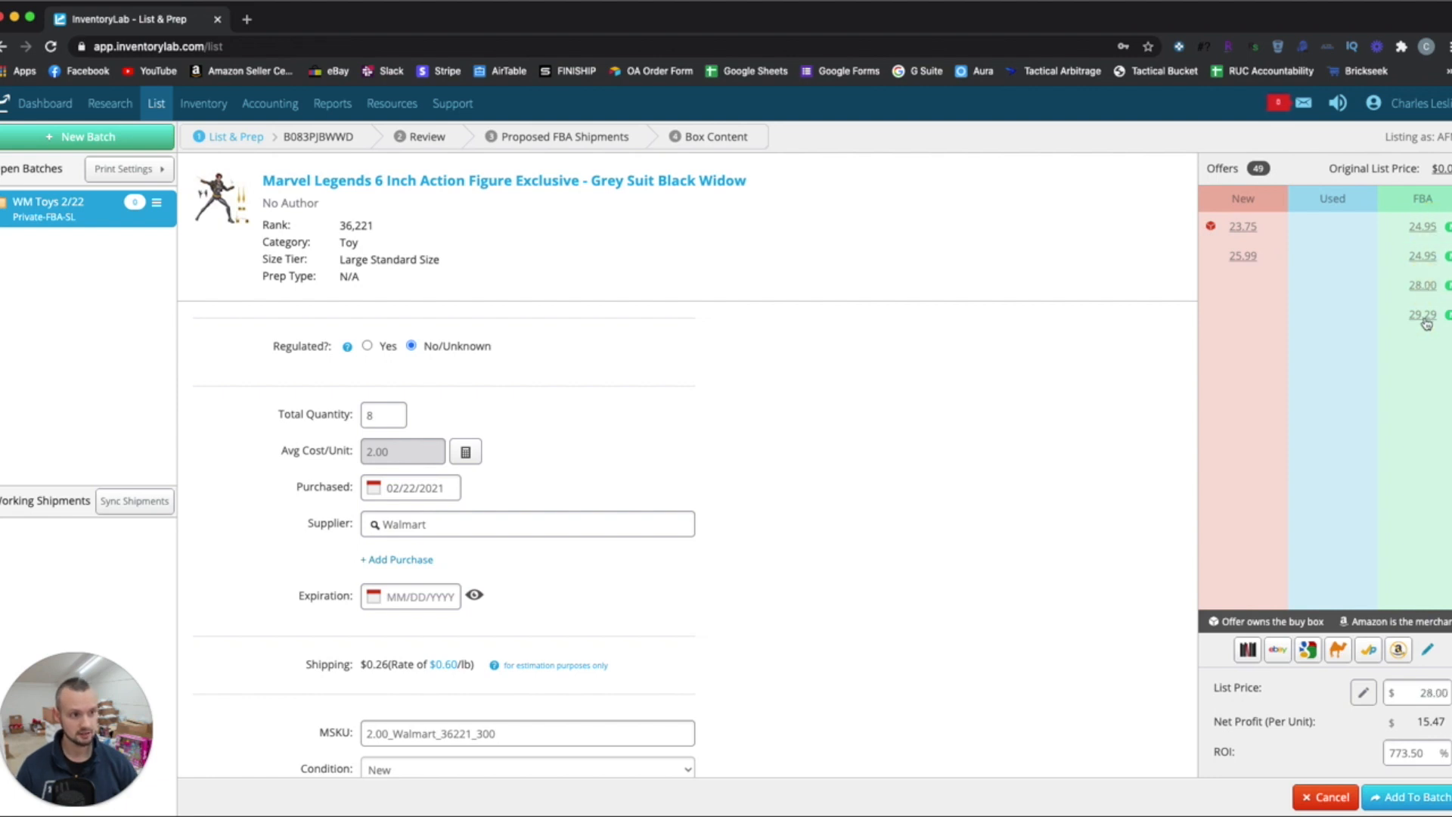
Set the Black Widow figure's list price to the 24.95 FBA offer and add the item to the batch
click(1421, 257)
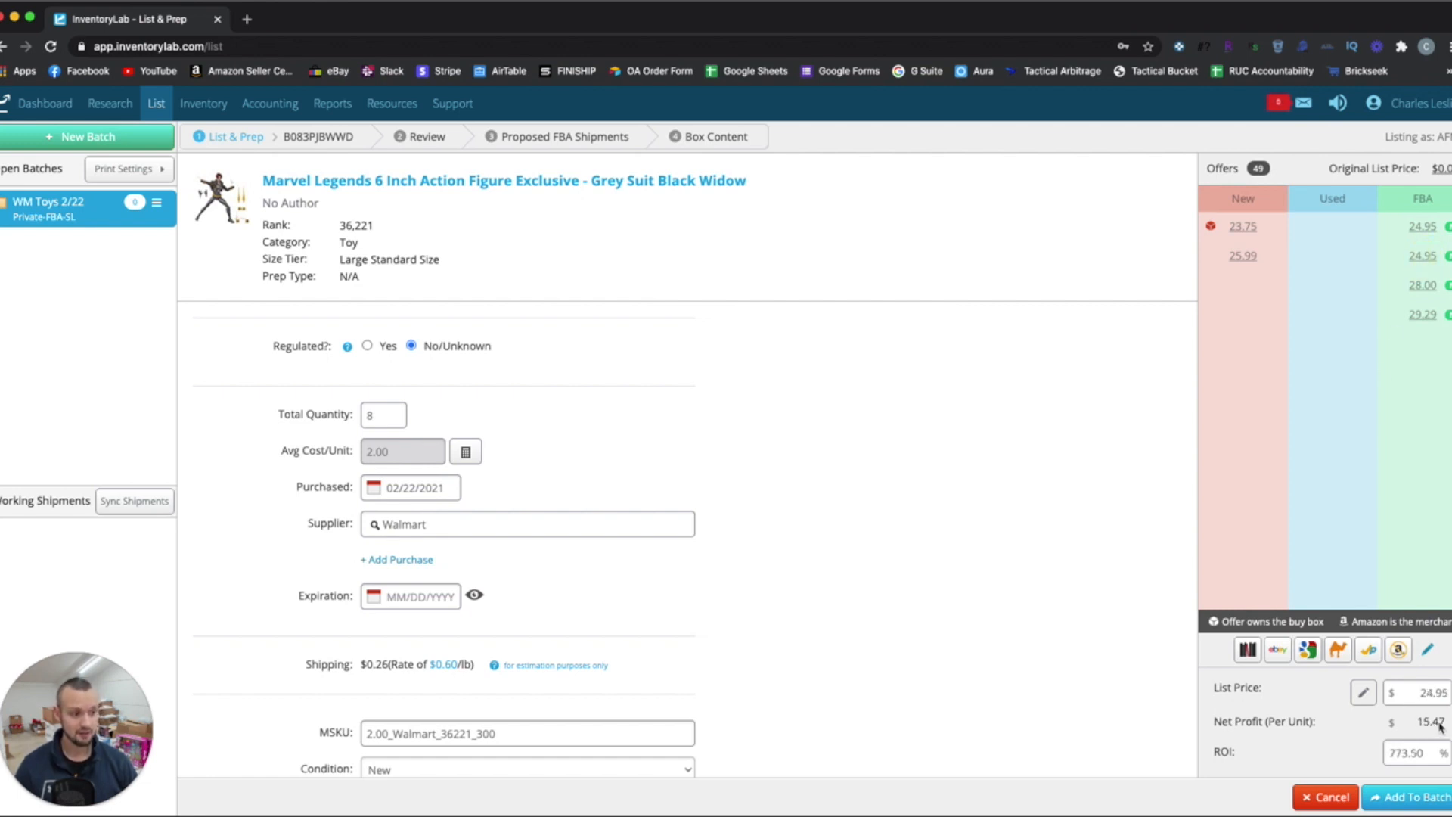
click(1408, 799)
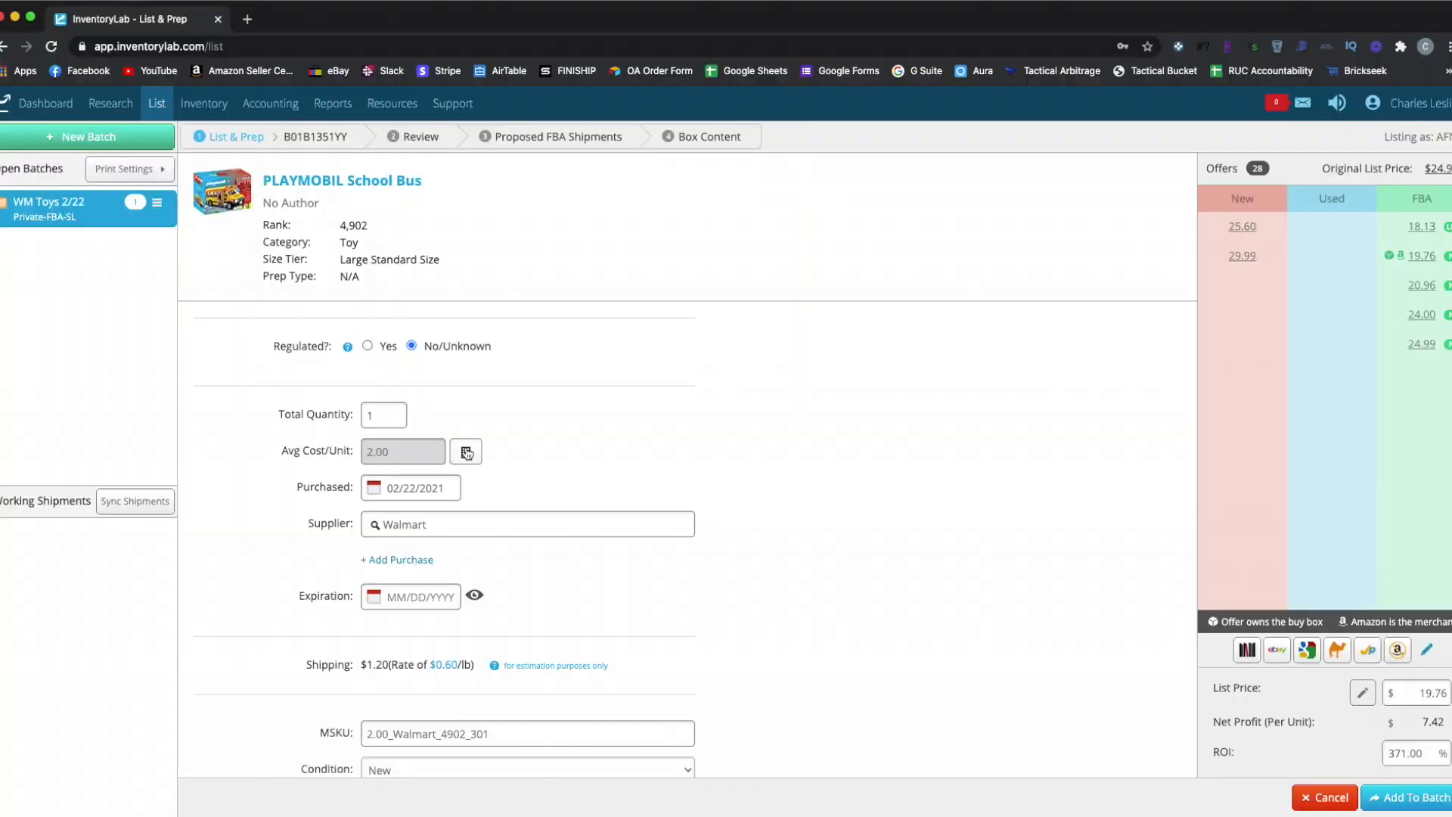
Set the PLAYMOBIL School Bus cost per unit to 5 in the cost calculator and check its discount, sales tax and other cost fields
click(467, 454)
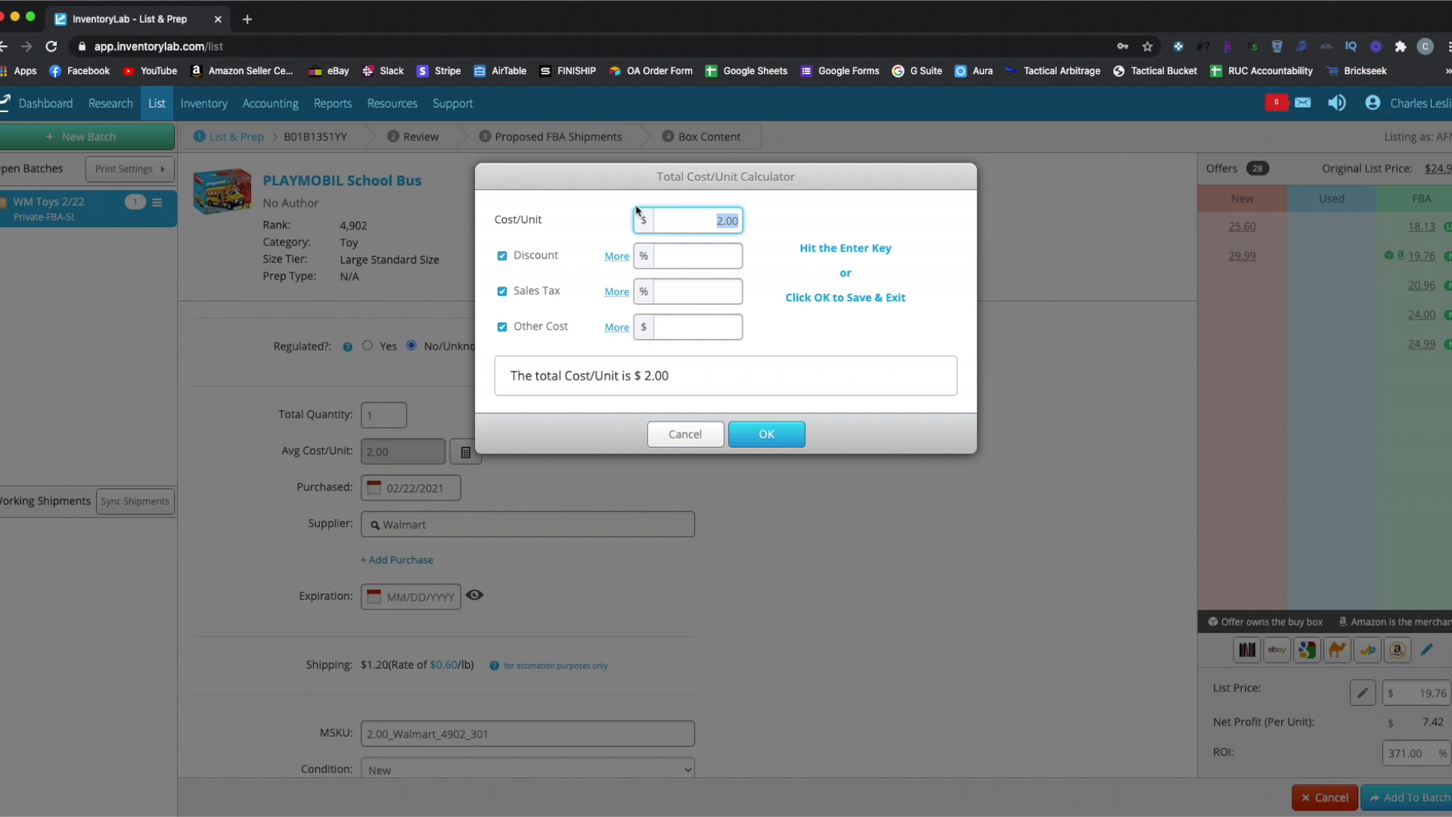
text(5)
click(761, 248)
click(697, 326)
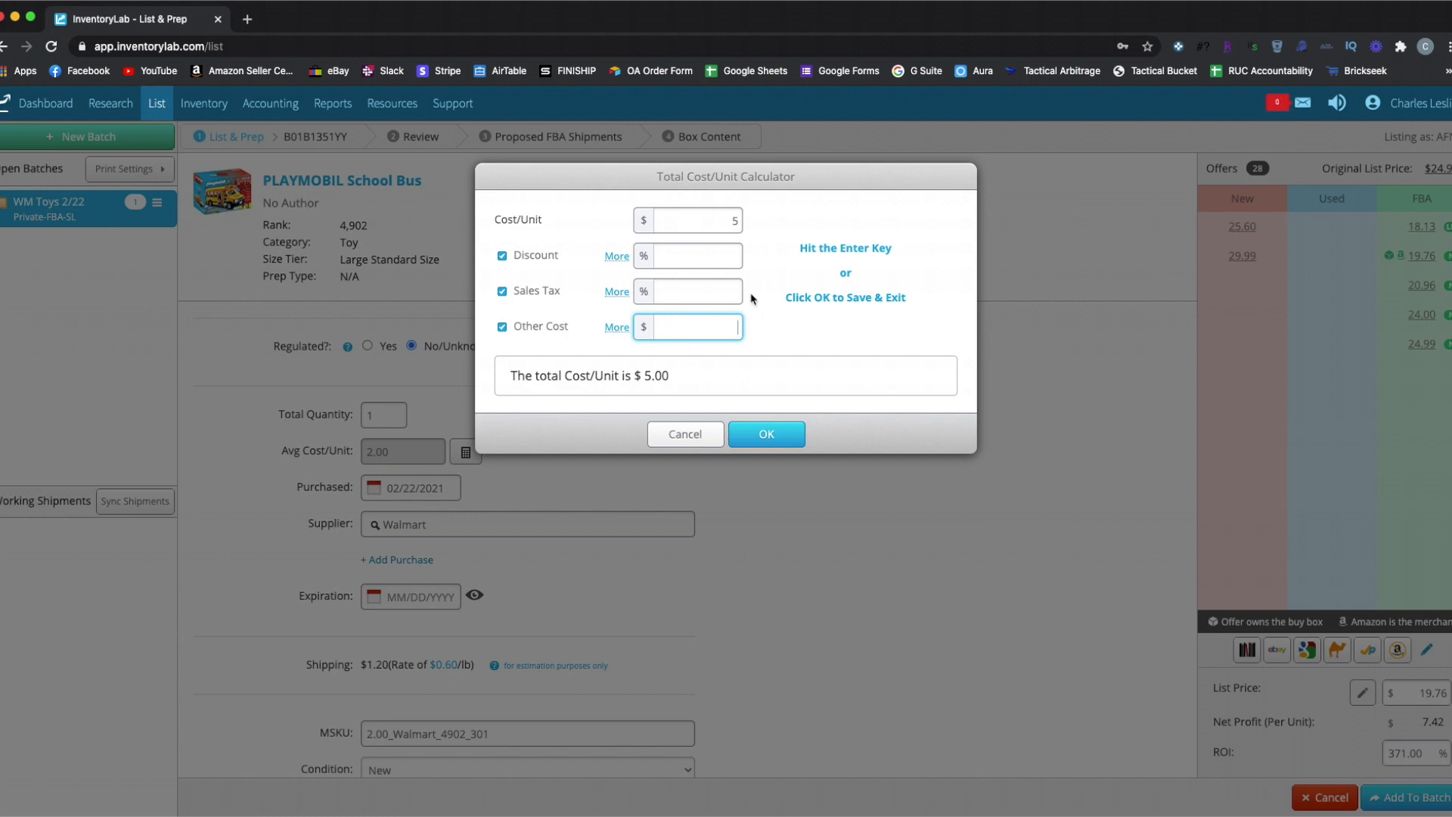
click(759, 242)
click(679, 292)
click(690, 328)
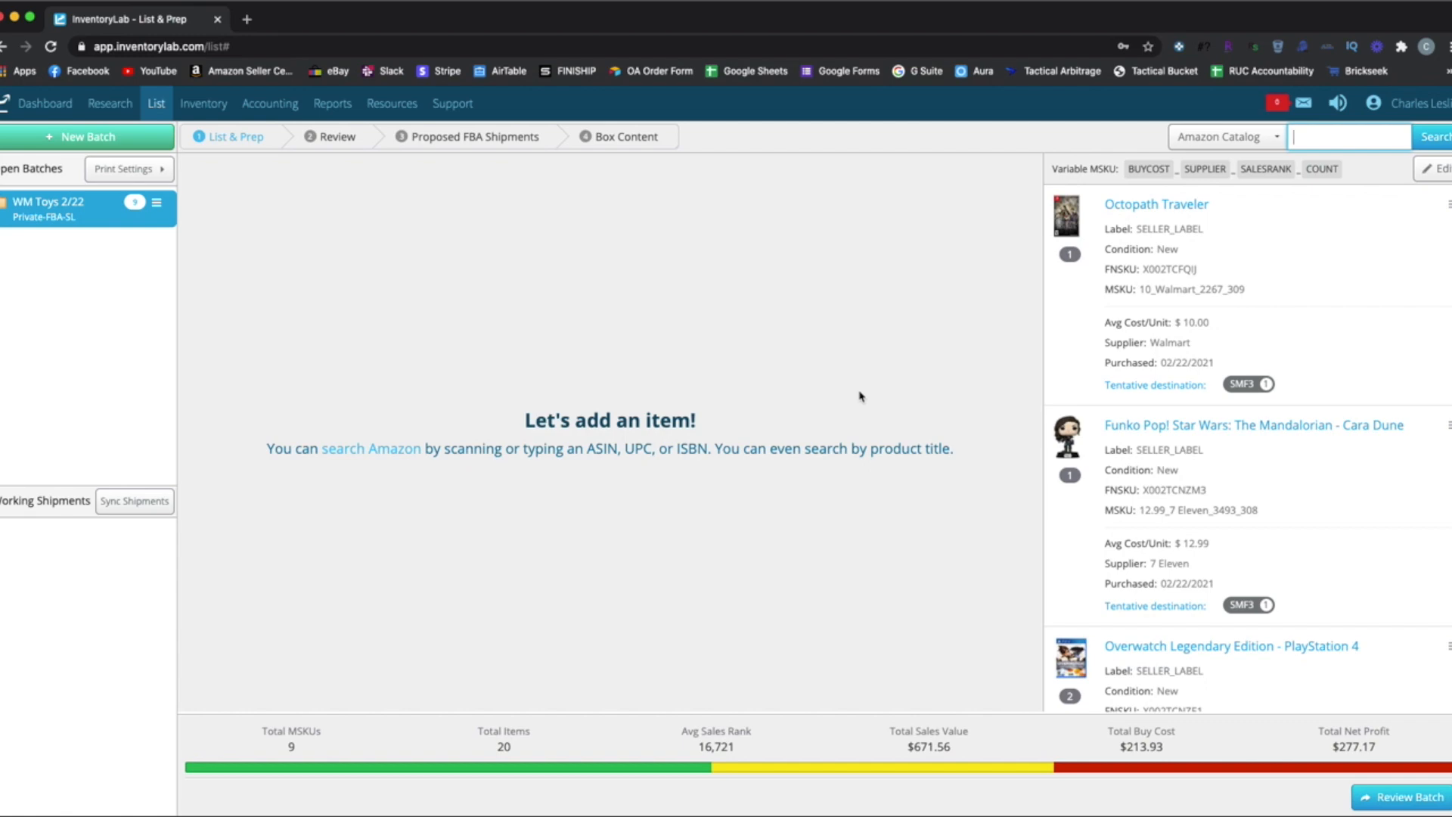
Set the Playmobil Scooby & Shaggy with Ghost set's average unit cost to 5 and add the item to the batch
text(5)
key(Tab)
text(.03)
click(1408, 797)
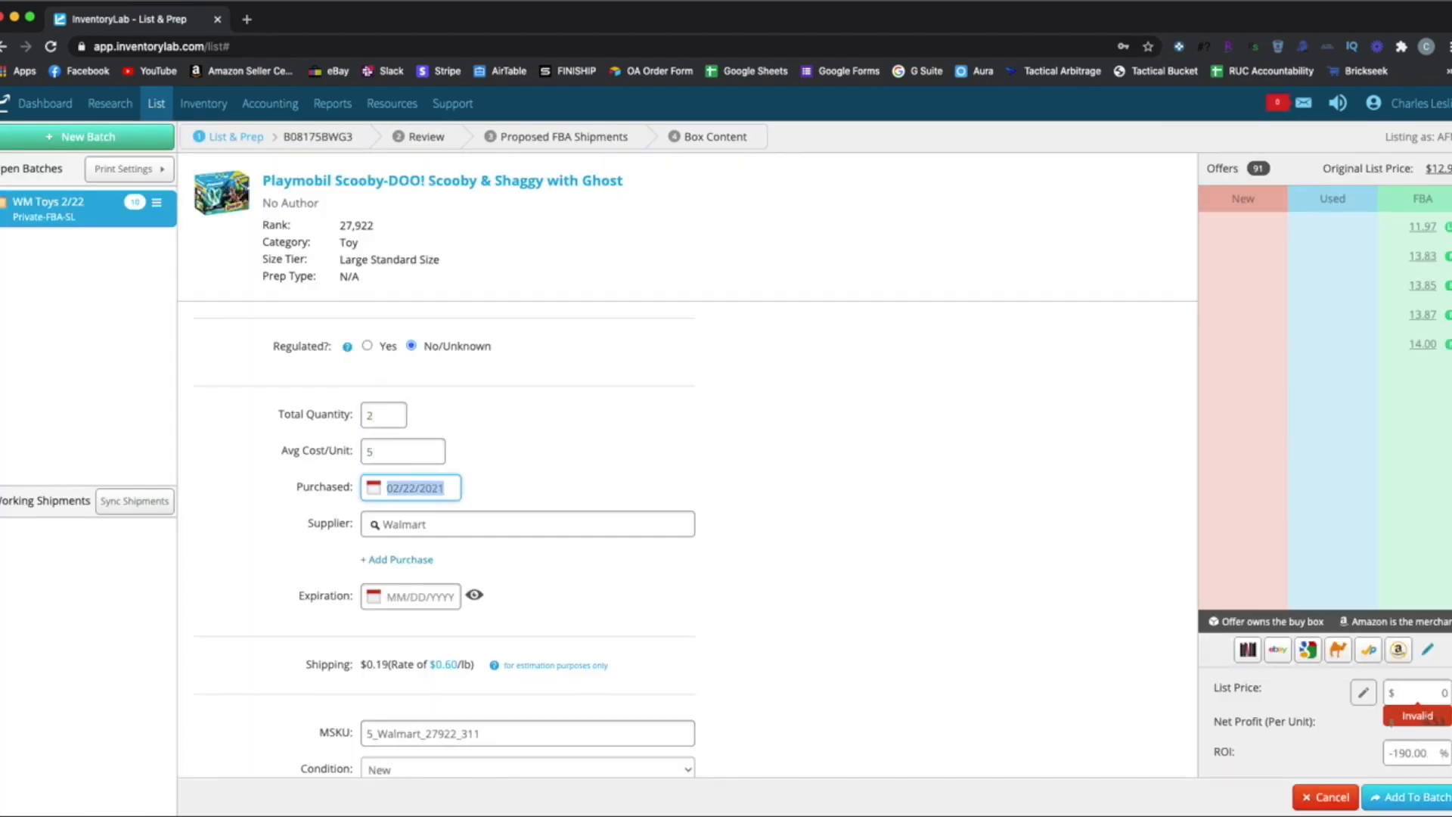
click(1408, 798)
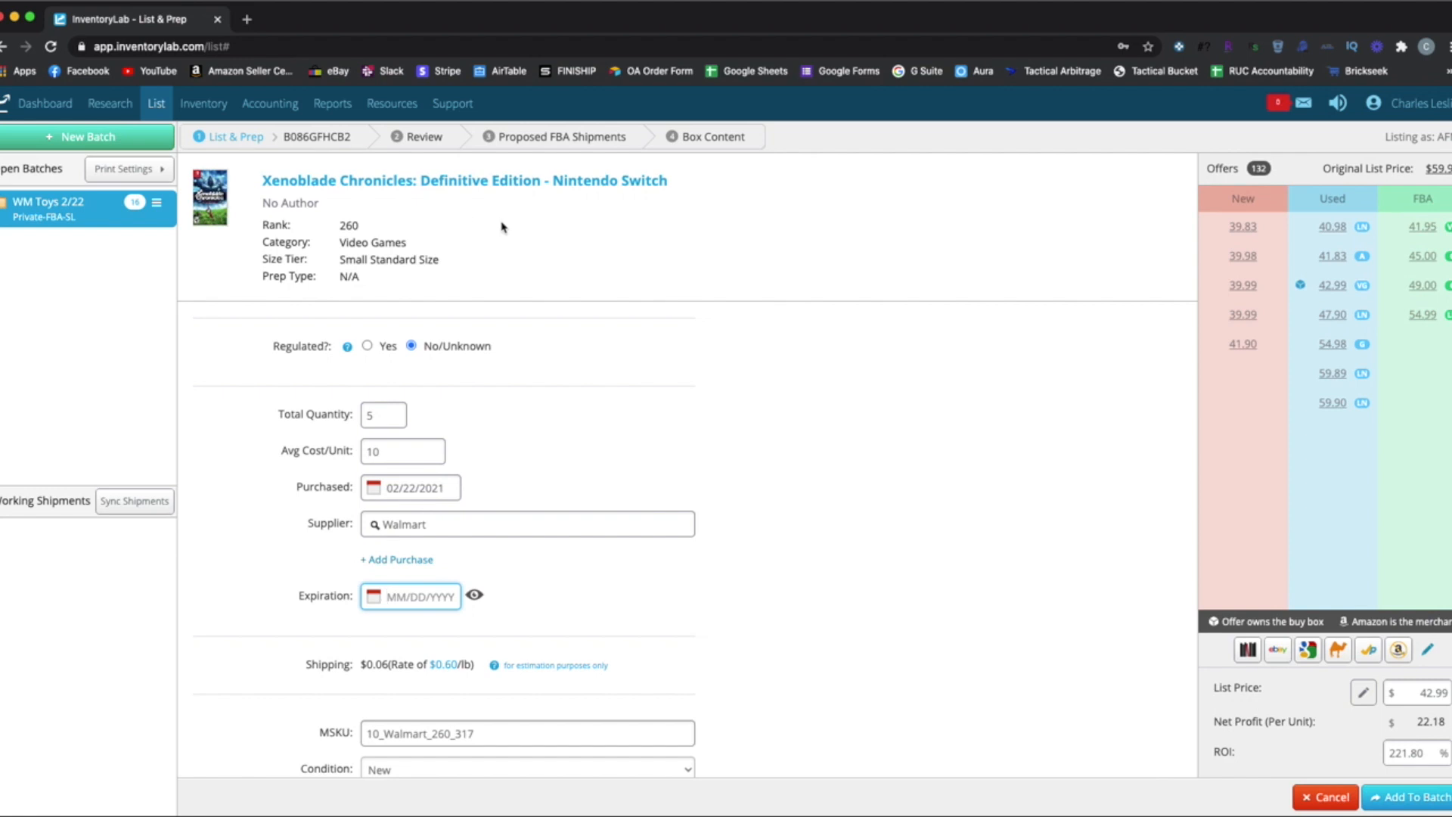
Examine the Amazon product page of Xenoblade Chronicles: Definitive Edition, including its other sellers and its price and sales rank history
click(387, 447)
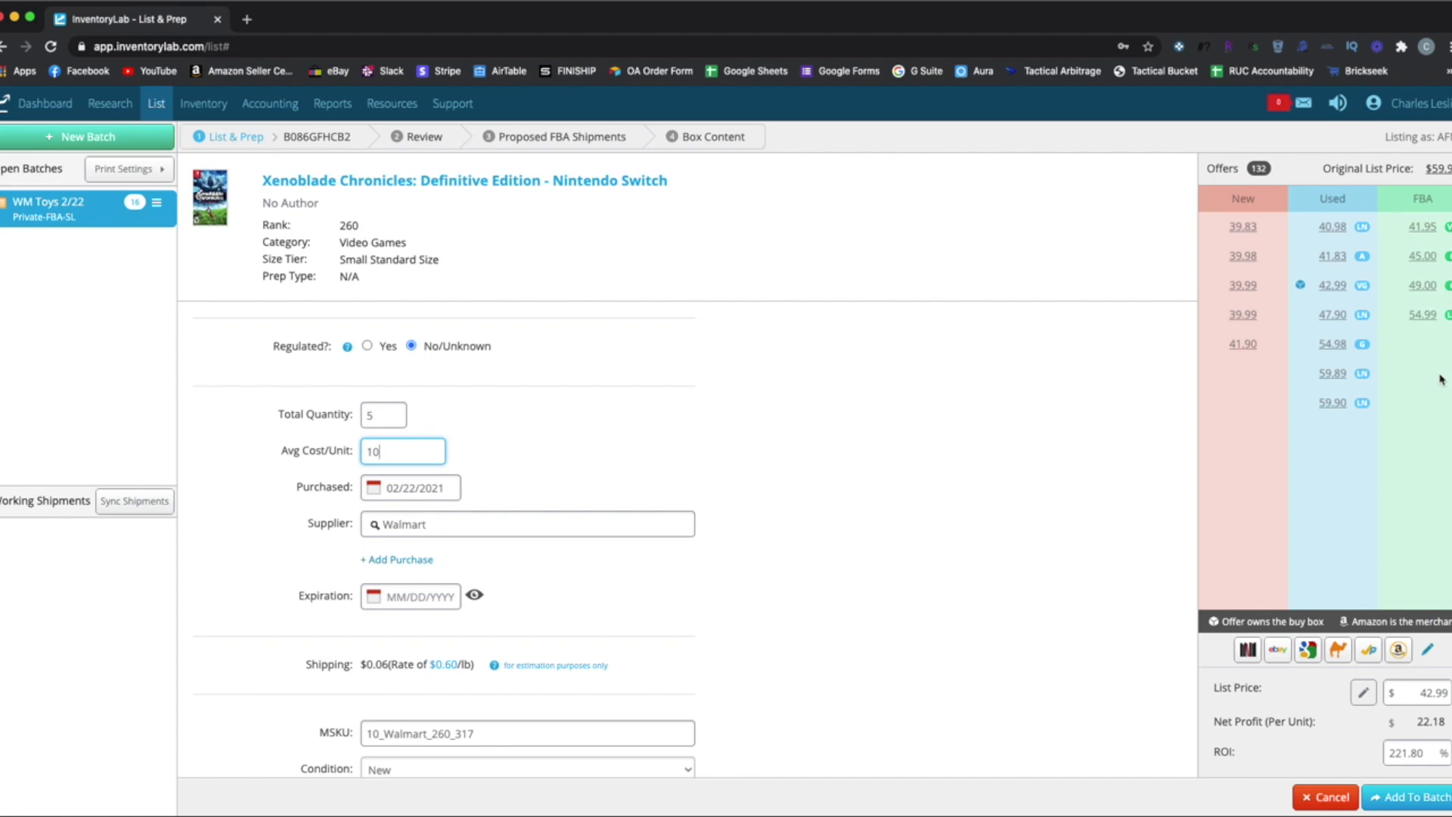
click(563, 182)
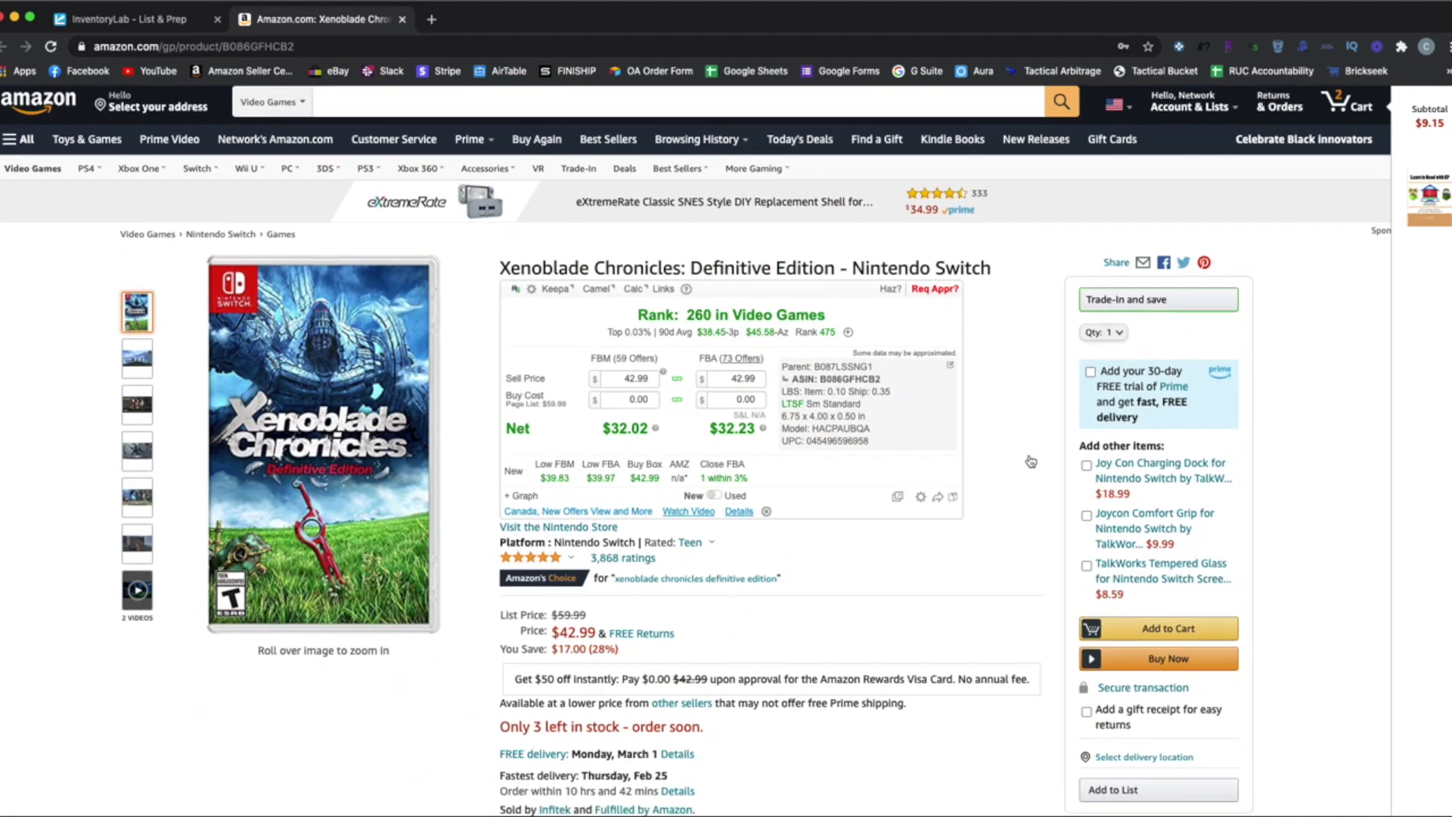
scroll(618, 274, down, 5)
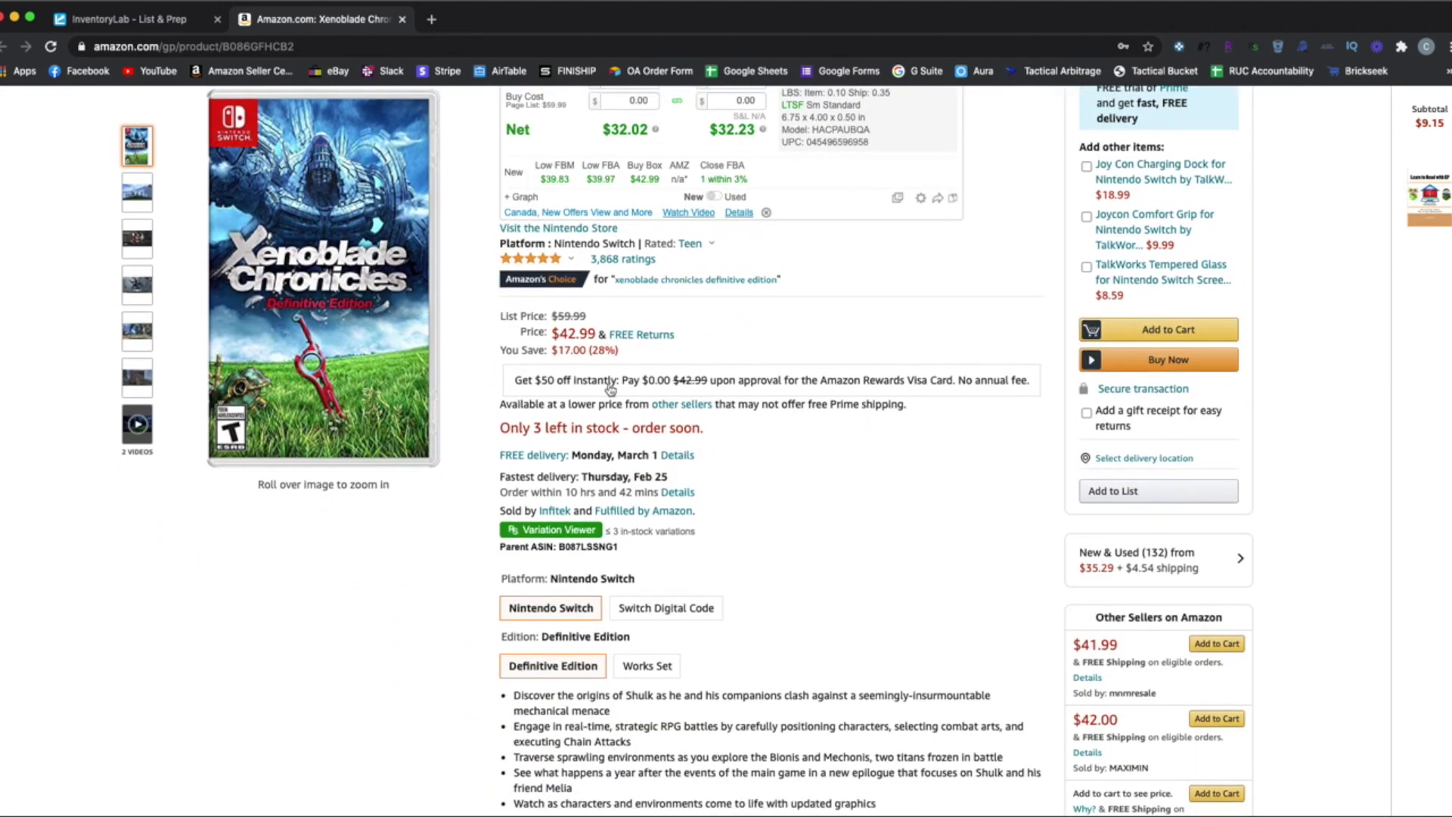
scroll(884, 378, down, 2)
scroll(884, 378, down, 3)
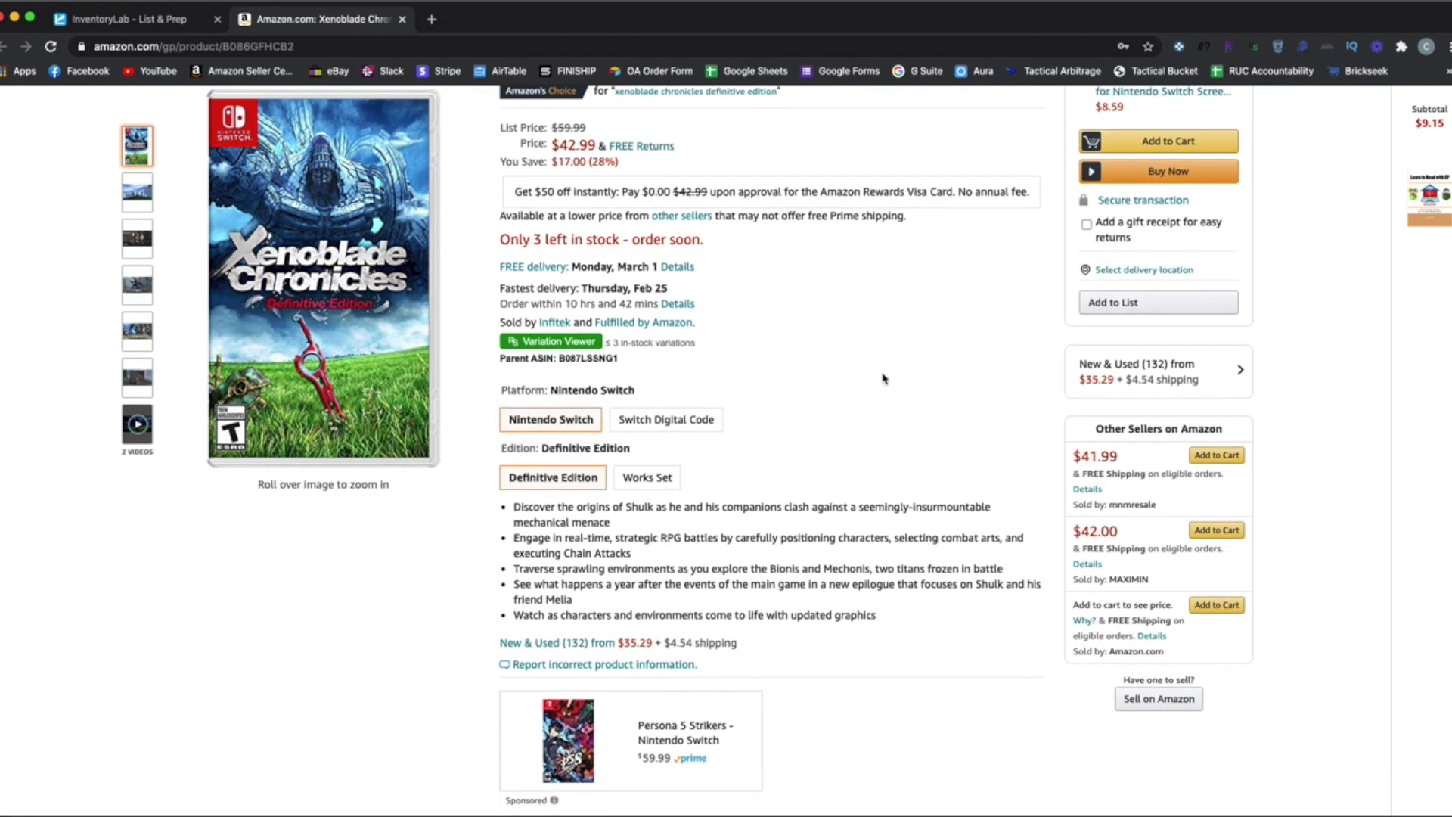
scroll(884, 378, down, 10)
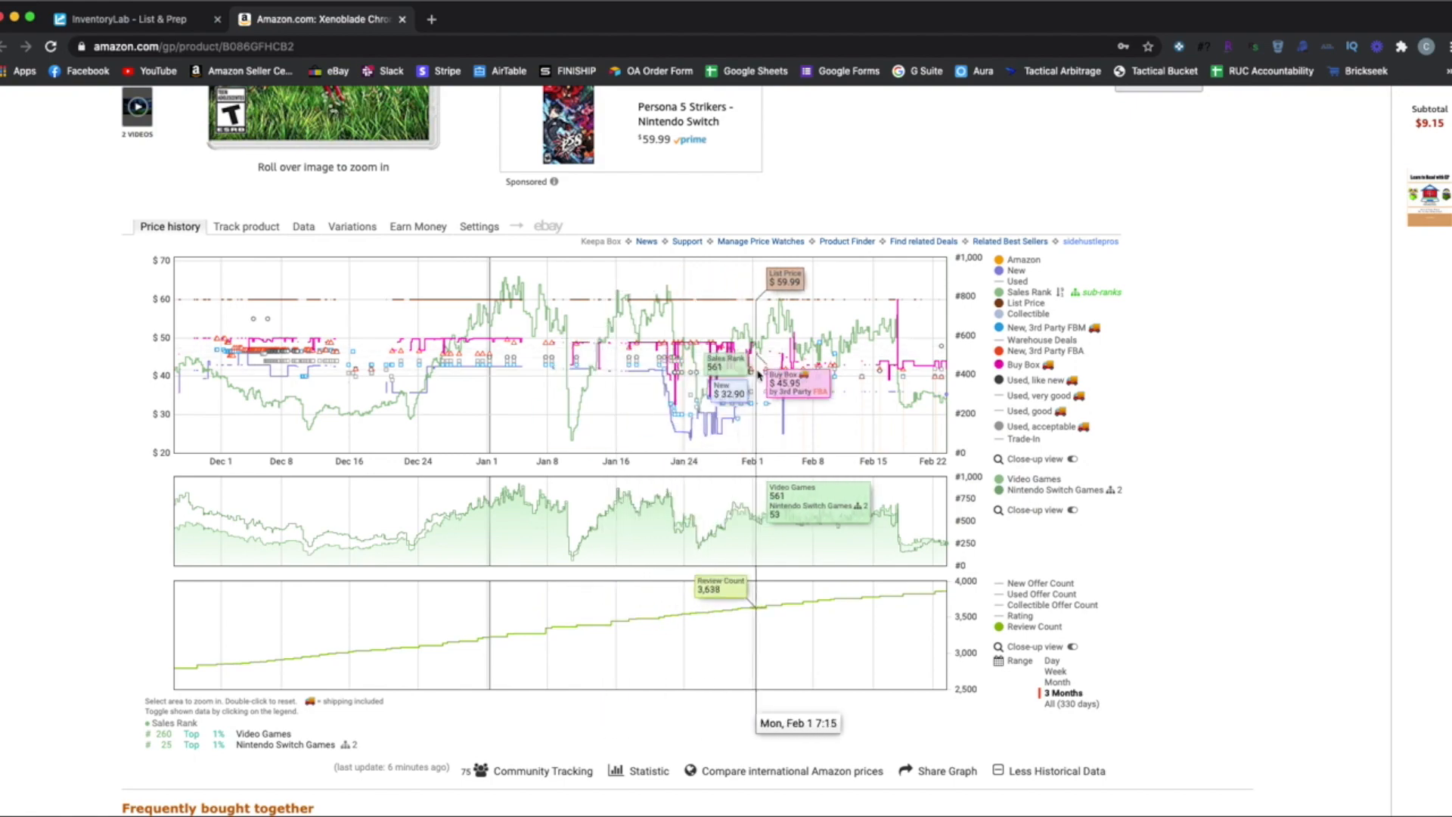
scroll(1017, 503, up, 15)
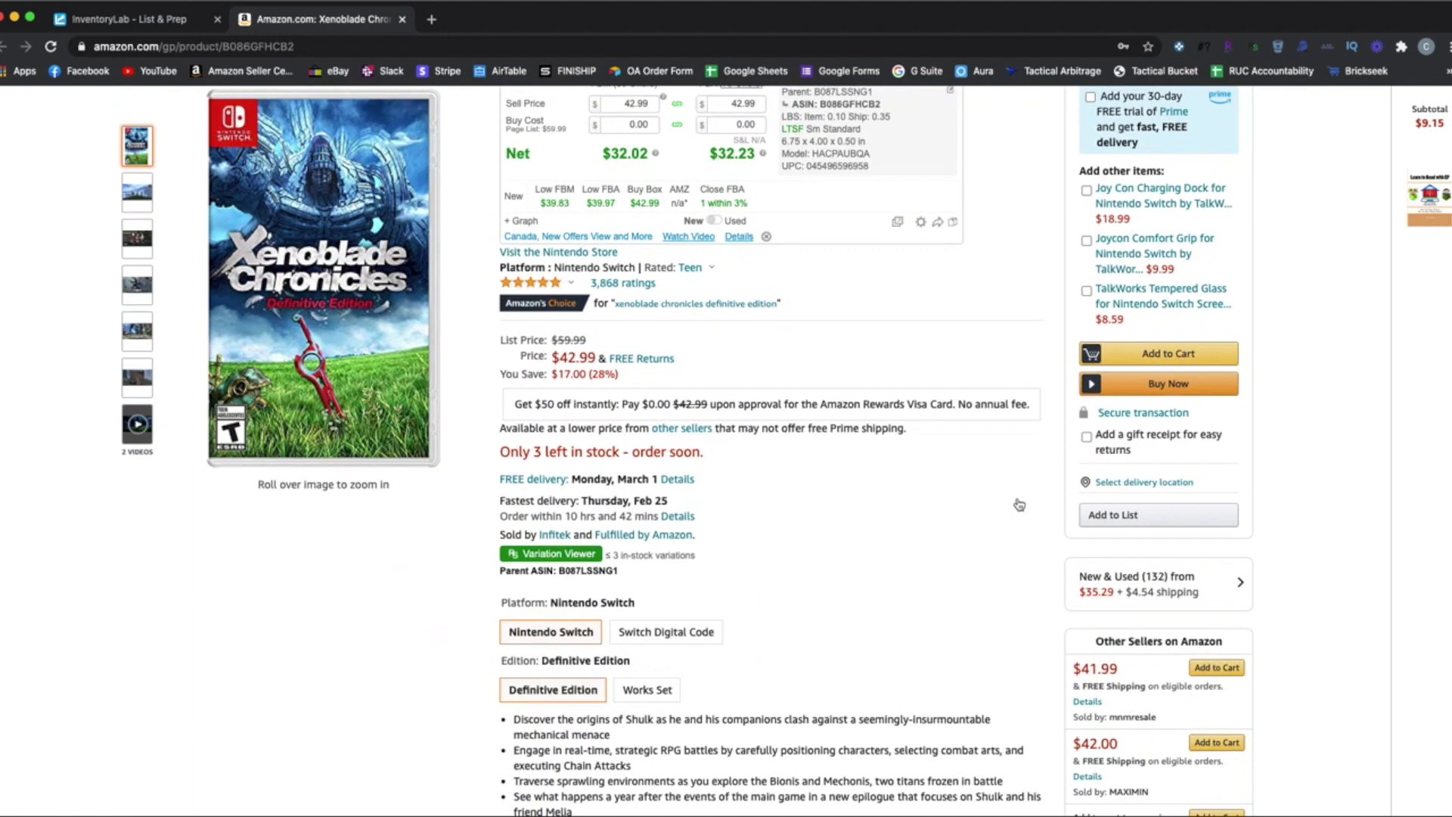
scroll(1020, 505, up, 2)
key(super+w)
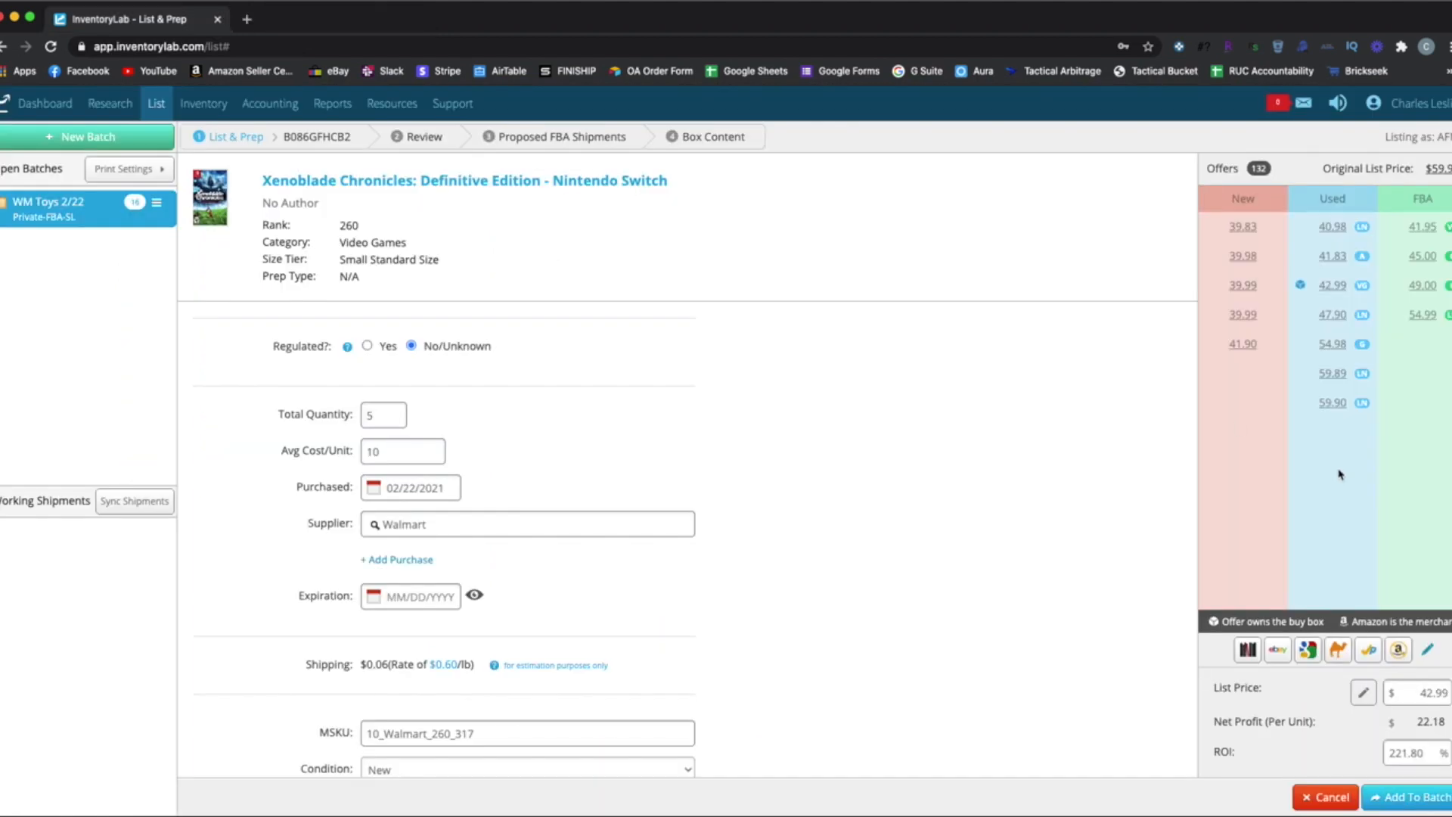
Set the list price of Xenoblade Chronicles: Definitive Edition to 49.95
double_click(1430, 693)
text(49.95)
click(1345, 737)
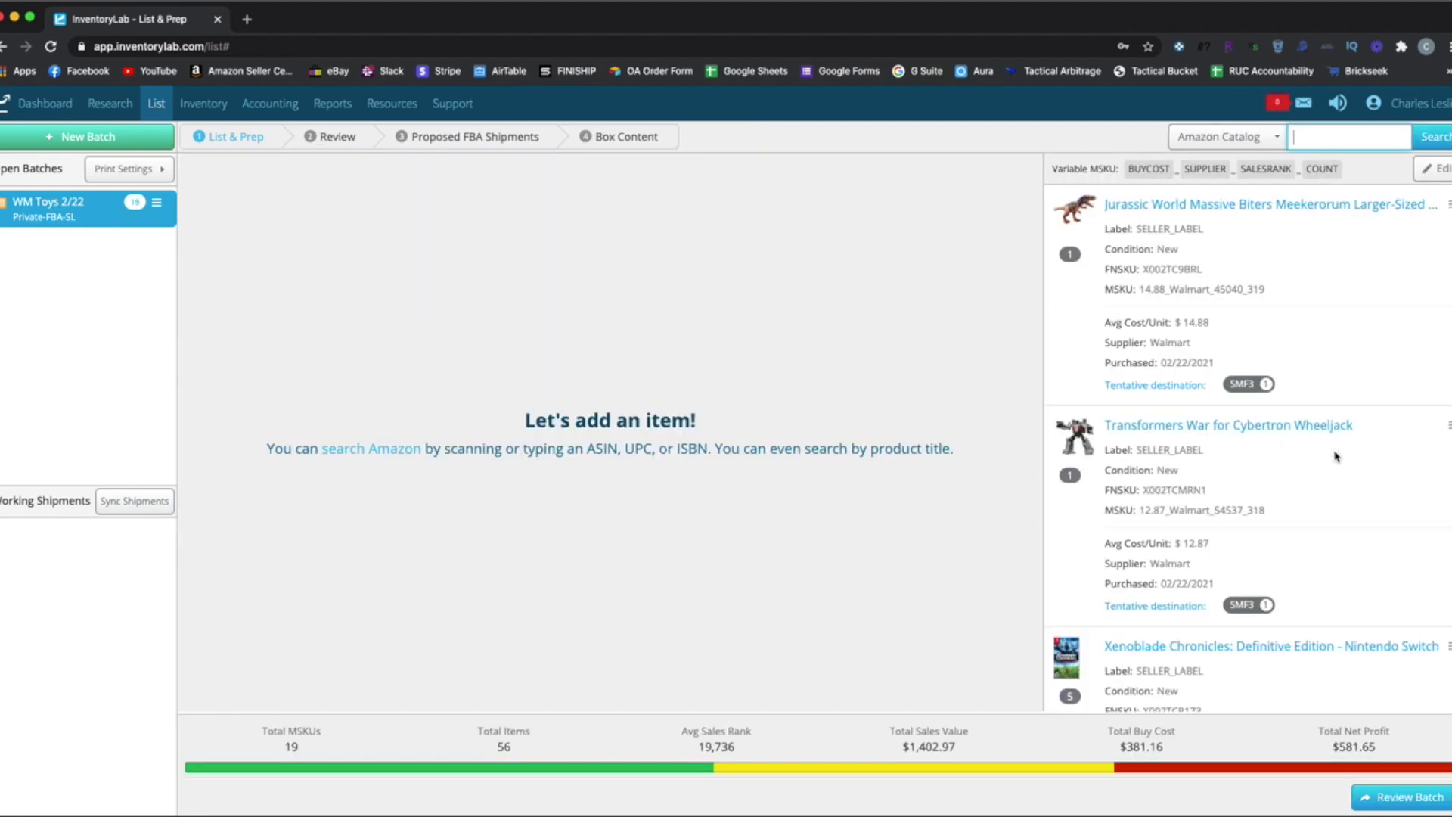
Edit the Fortnite Turbo Builder Set in the batch, set its total quantity to 3 and save the change
scroll(1360, 484, down, 1)
scroll(1359, 485, down, 10)
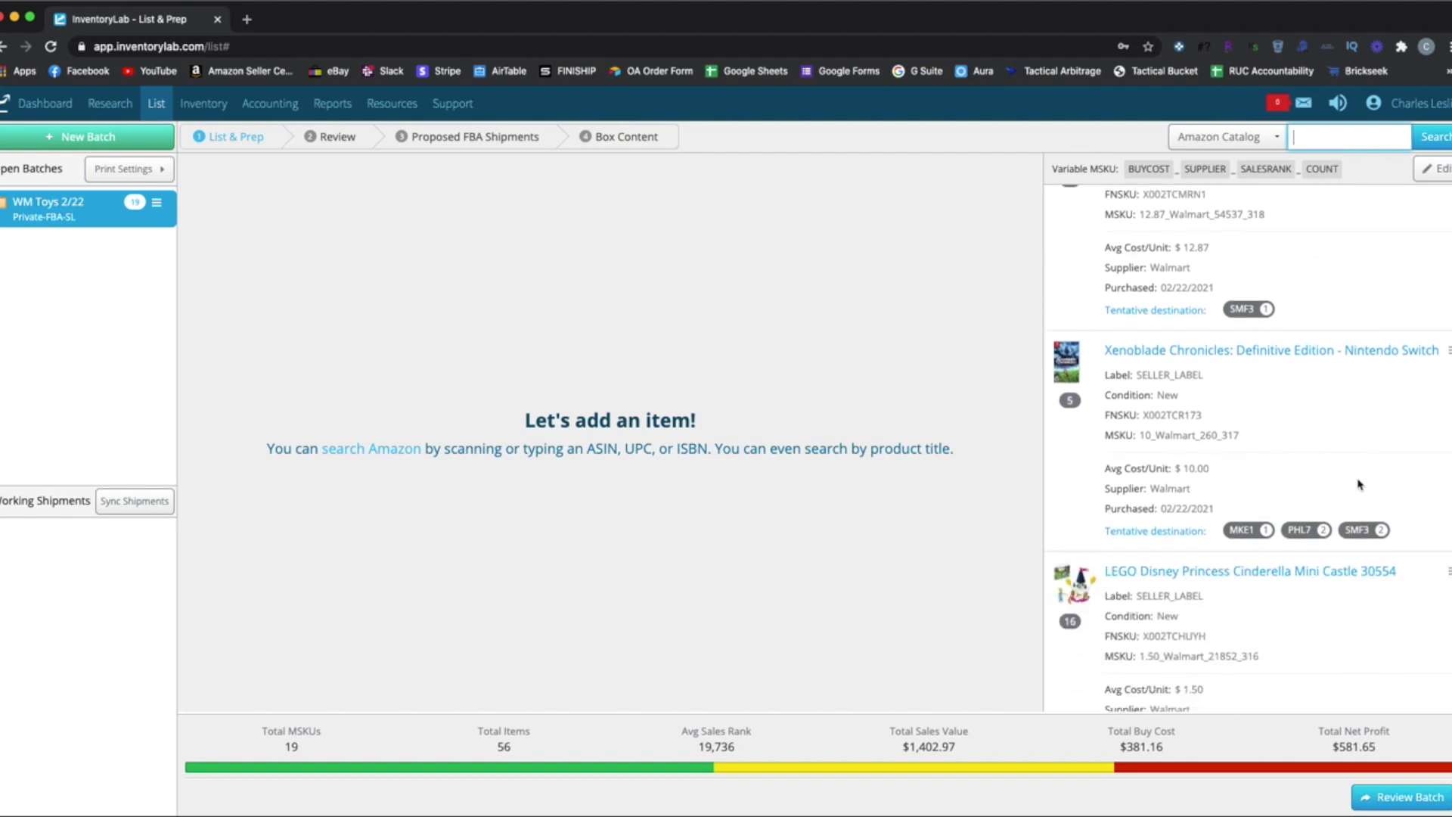
scroll(1360, 484, down, 1)
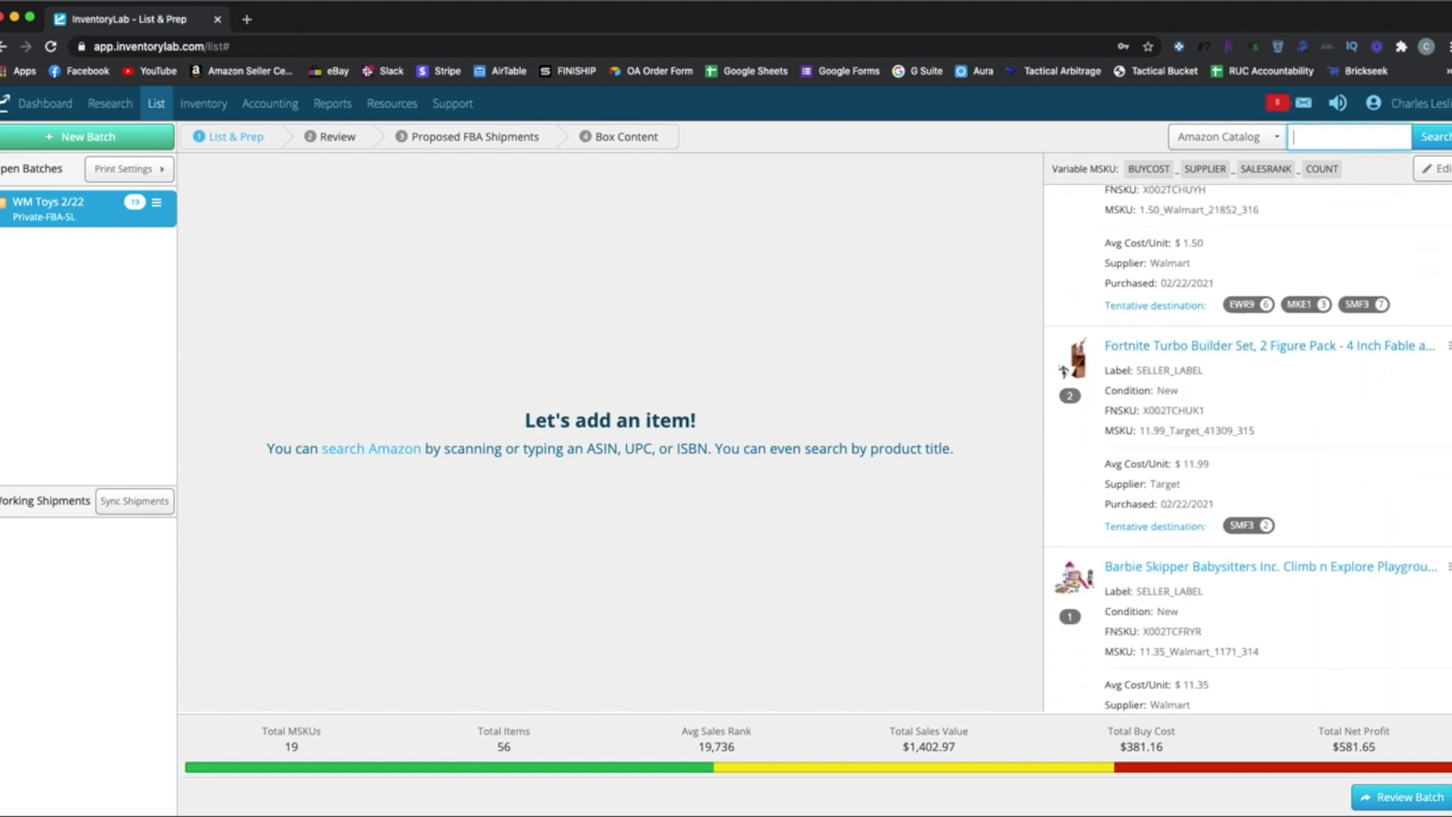
click(1449, 346)
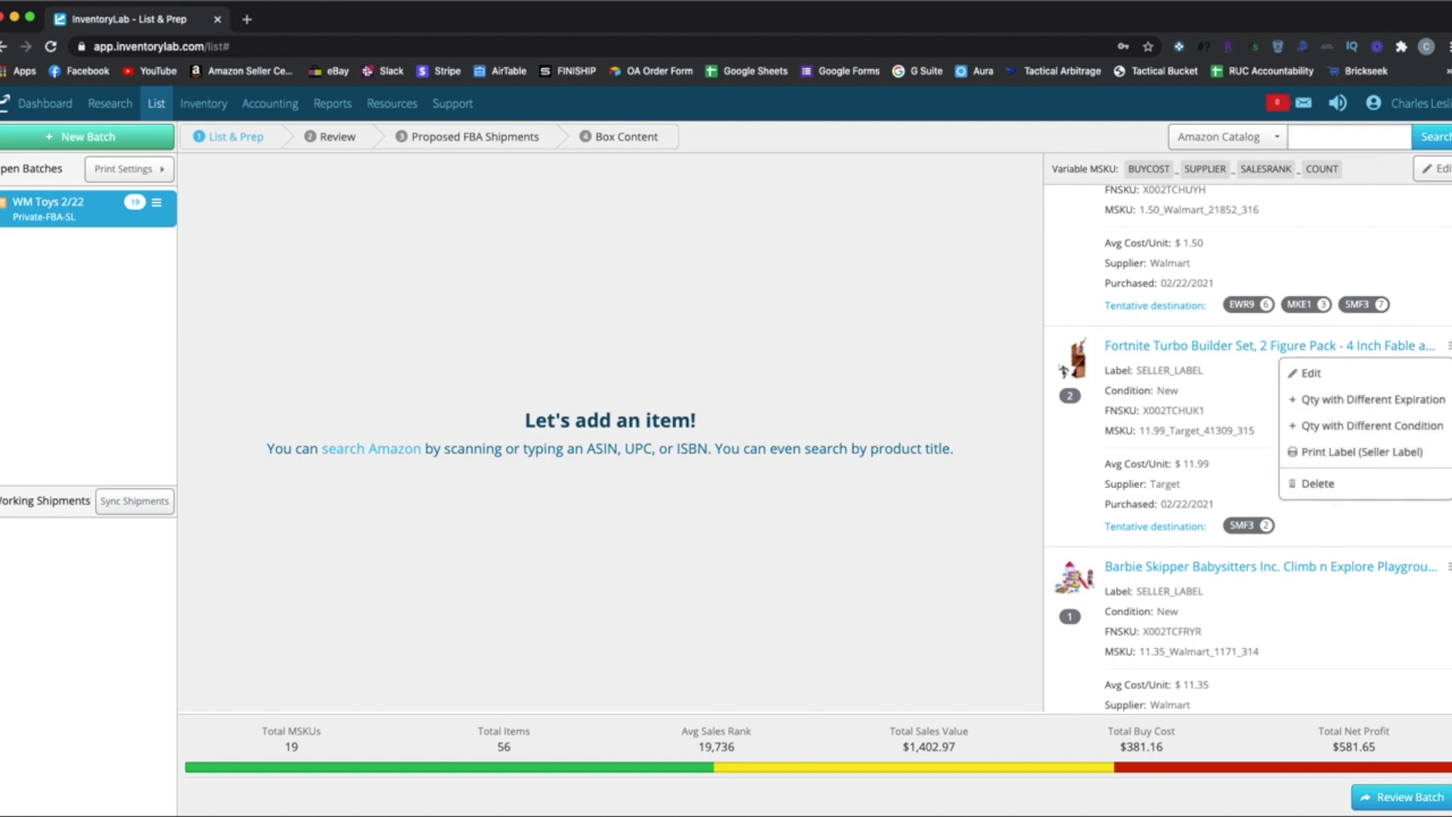
click(1360, 374)
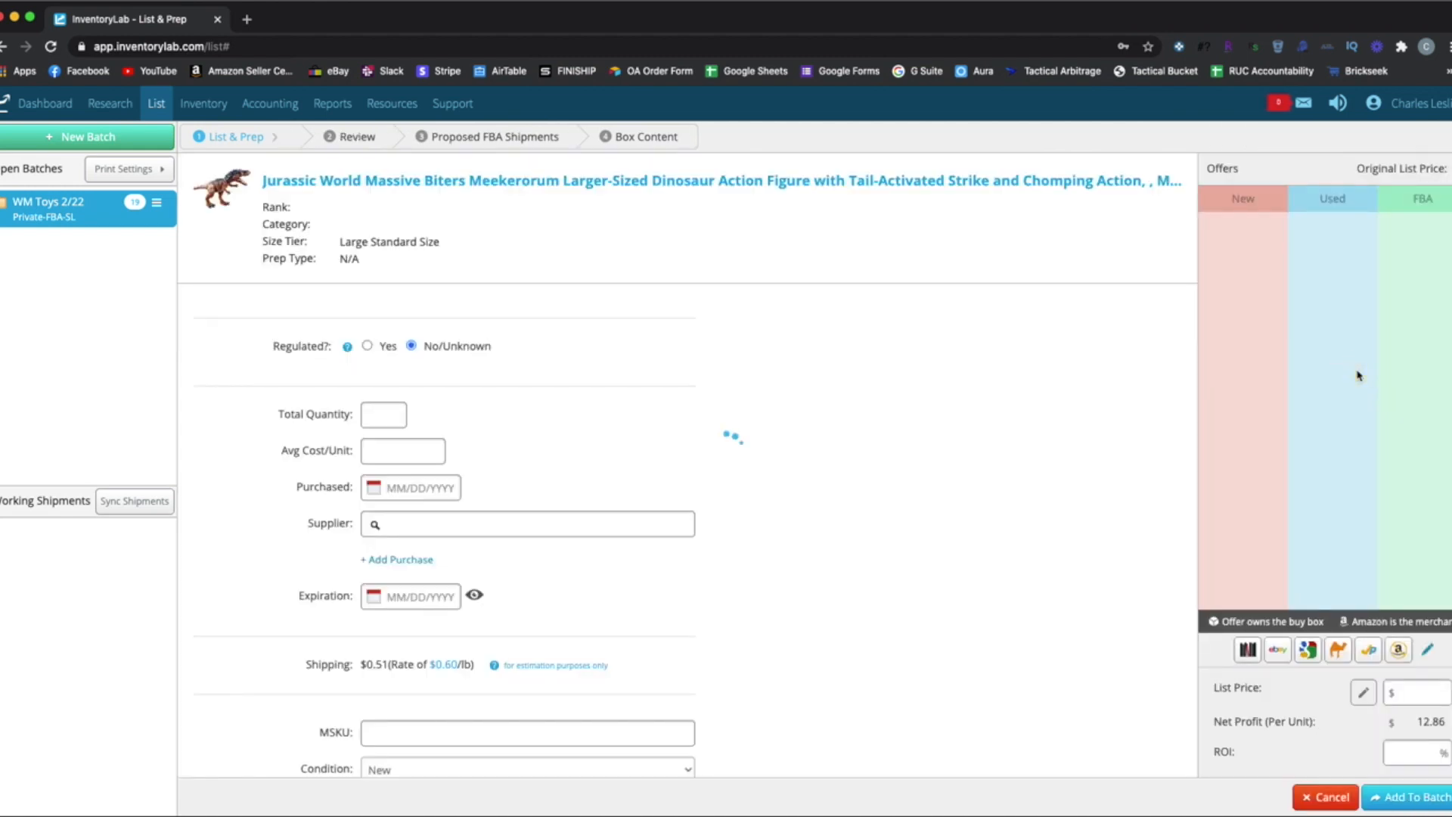
text(3)
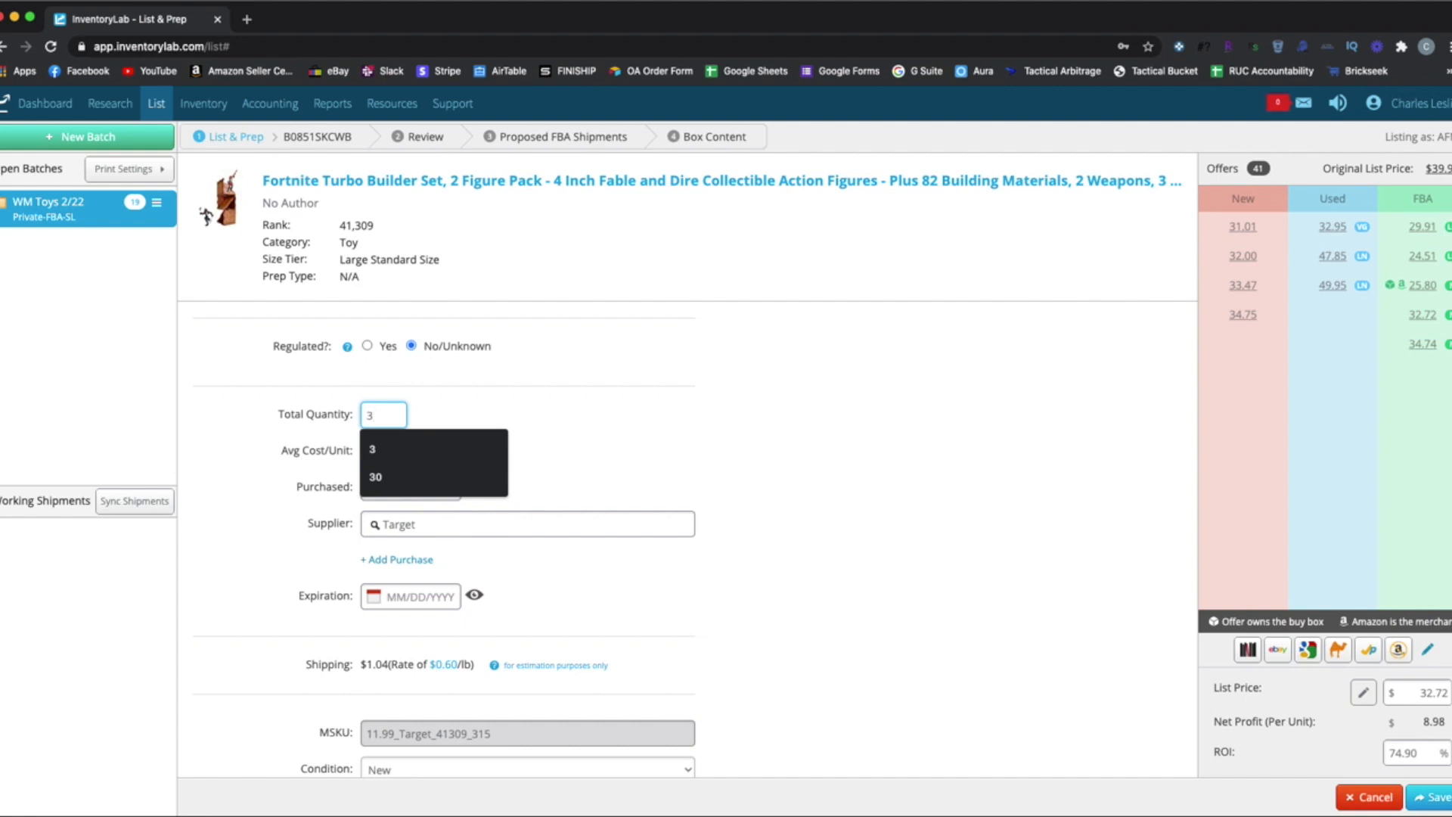
double_click(382, 415)
click(886, 506)
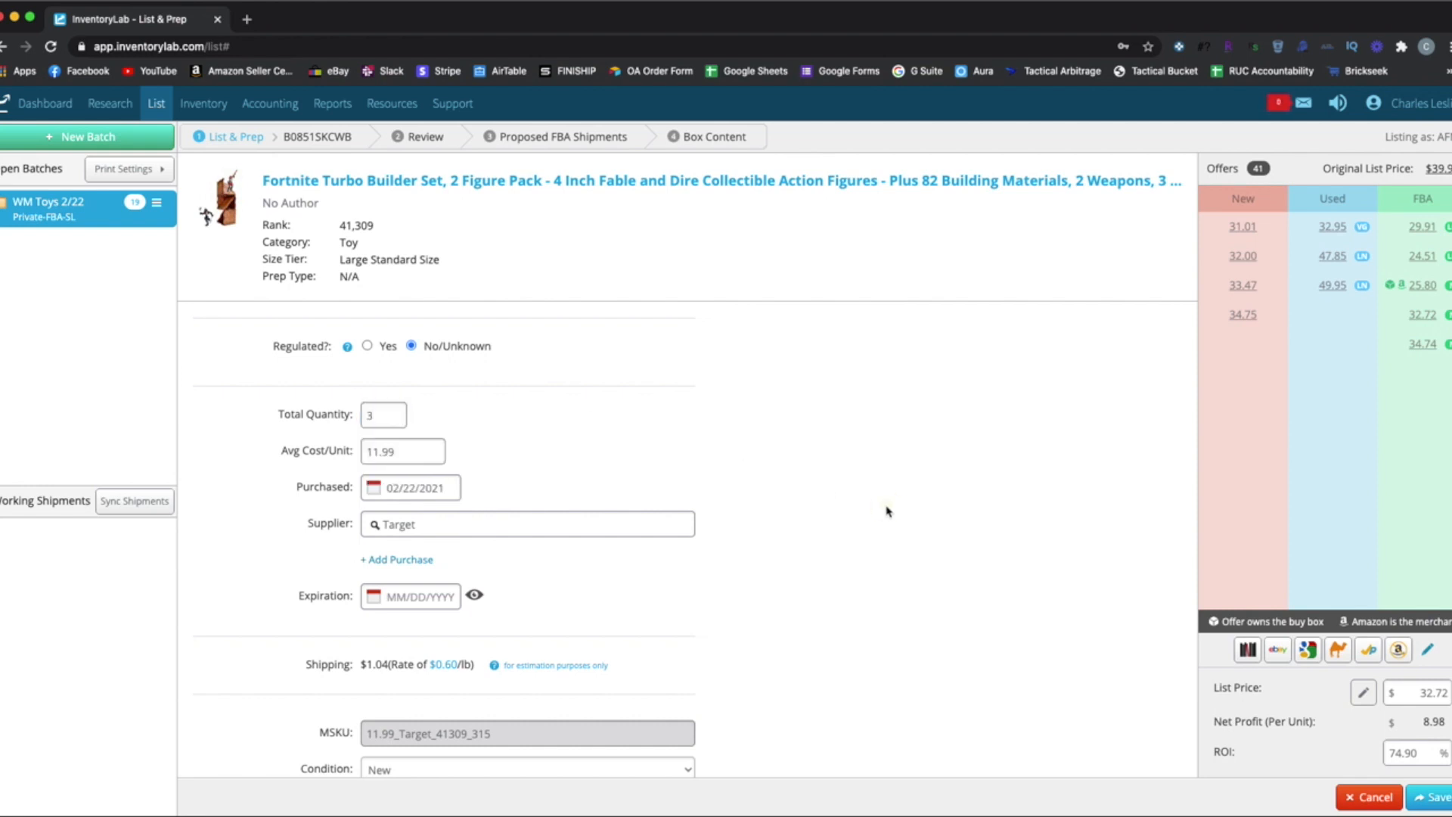
click(1437, 797)
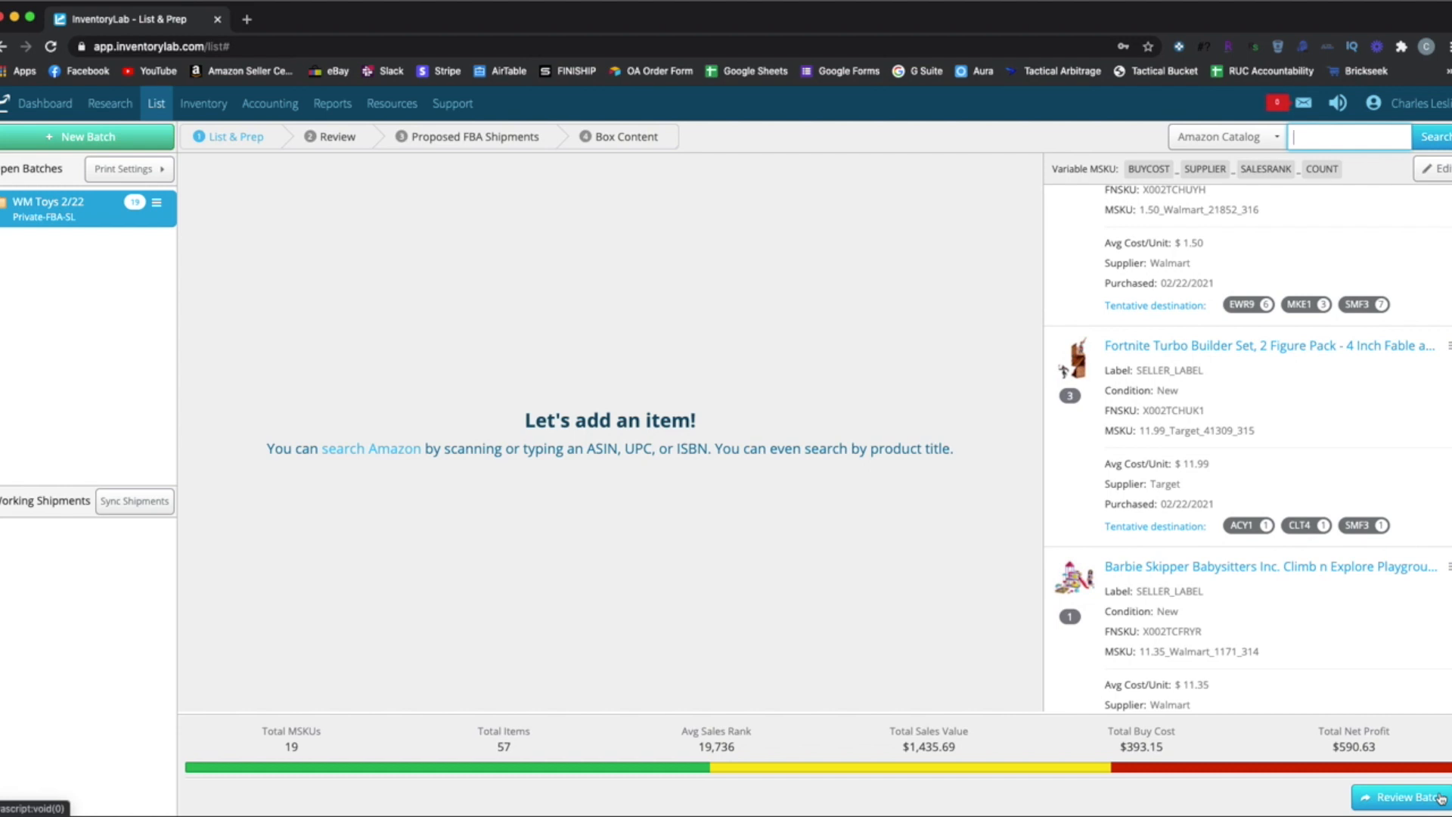
Open the seller label printing prompt for the Fortnite Turbo Builder Set, cancel it and request it again
click(1450, 347)
click(1332, 451)
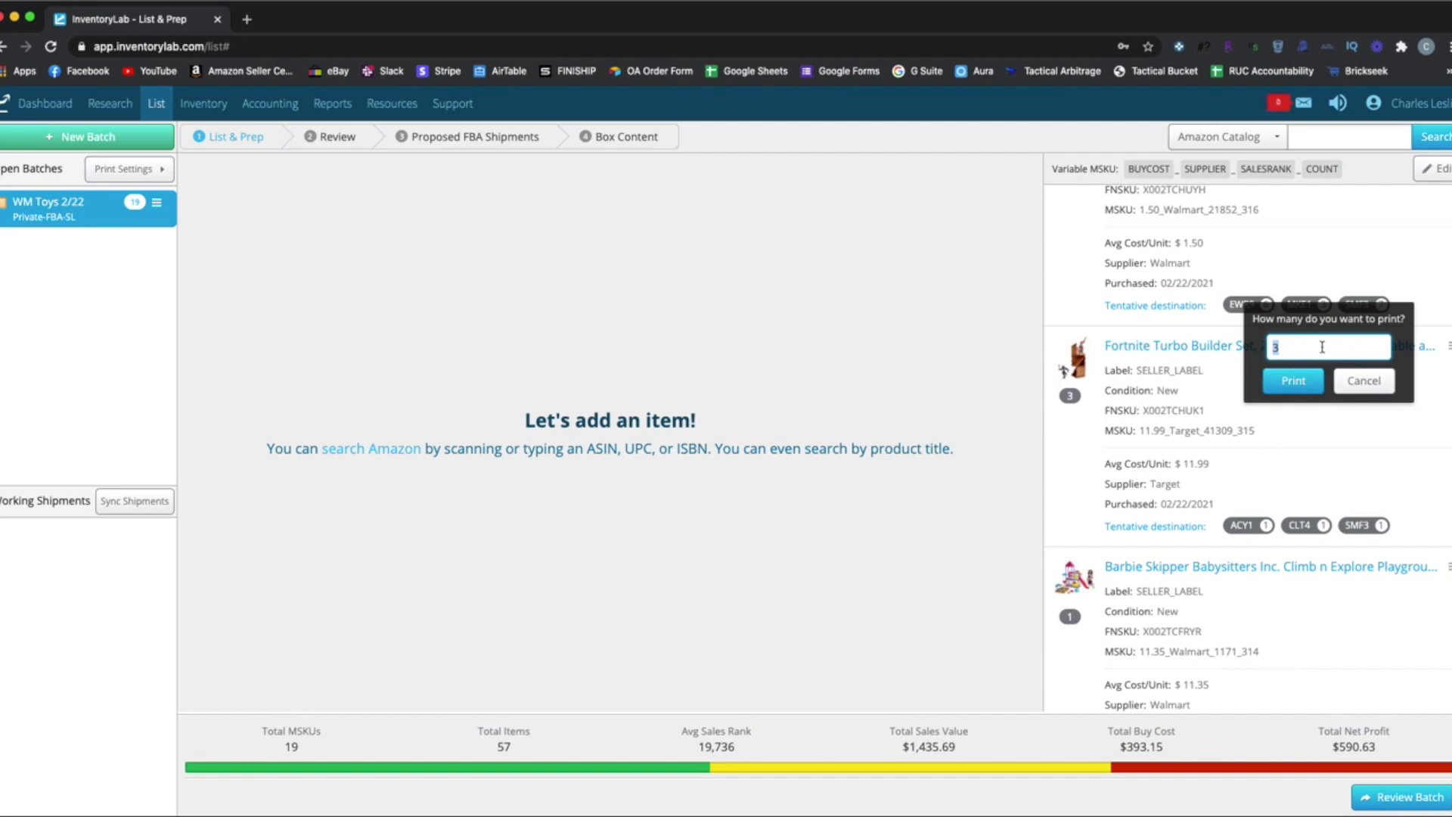
click(1364, 380)
click(1448, 346)
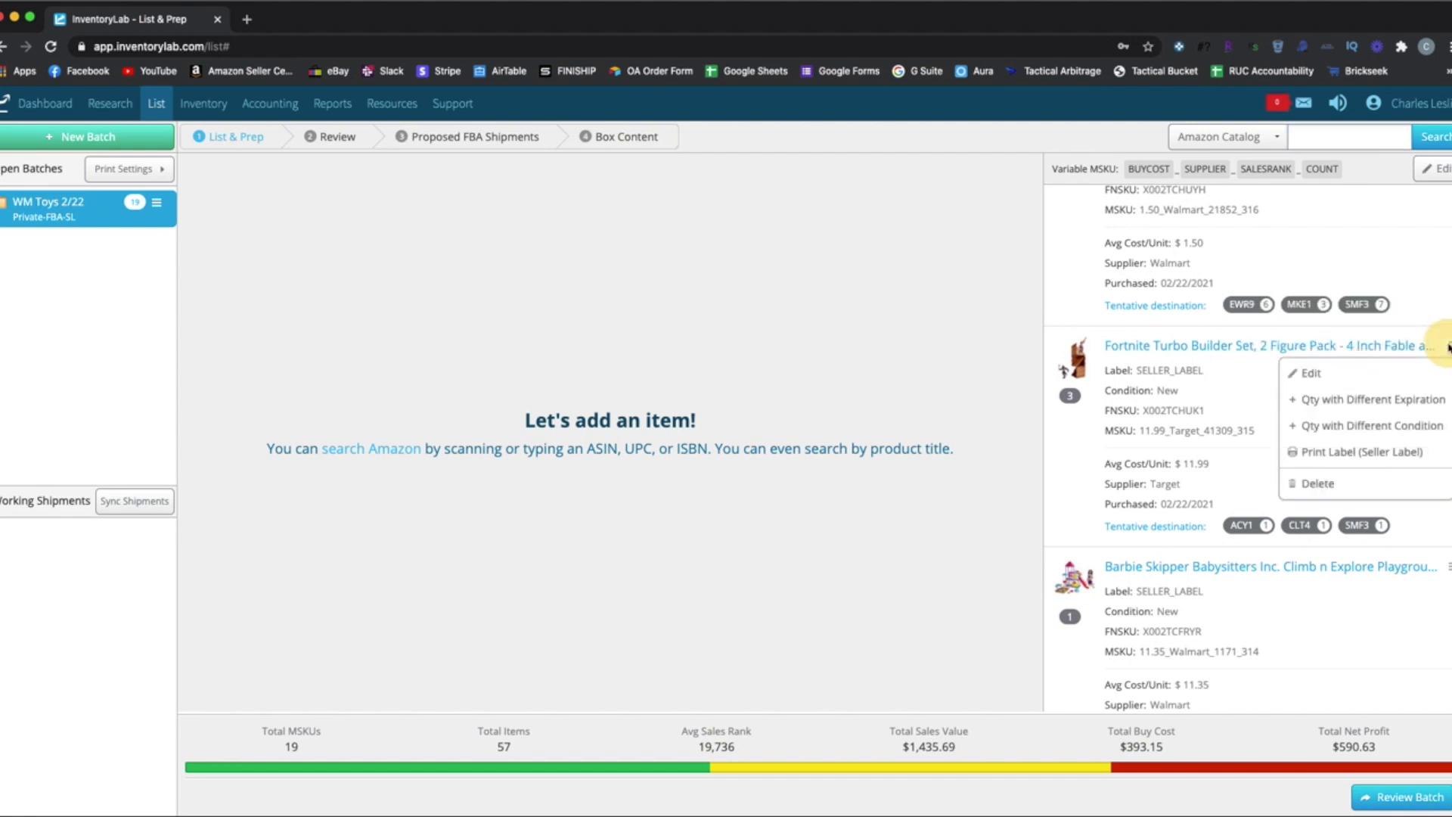
click(1354, 452)
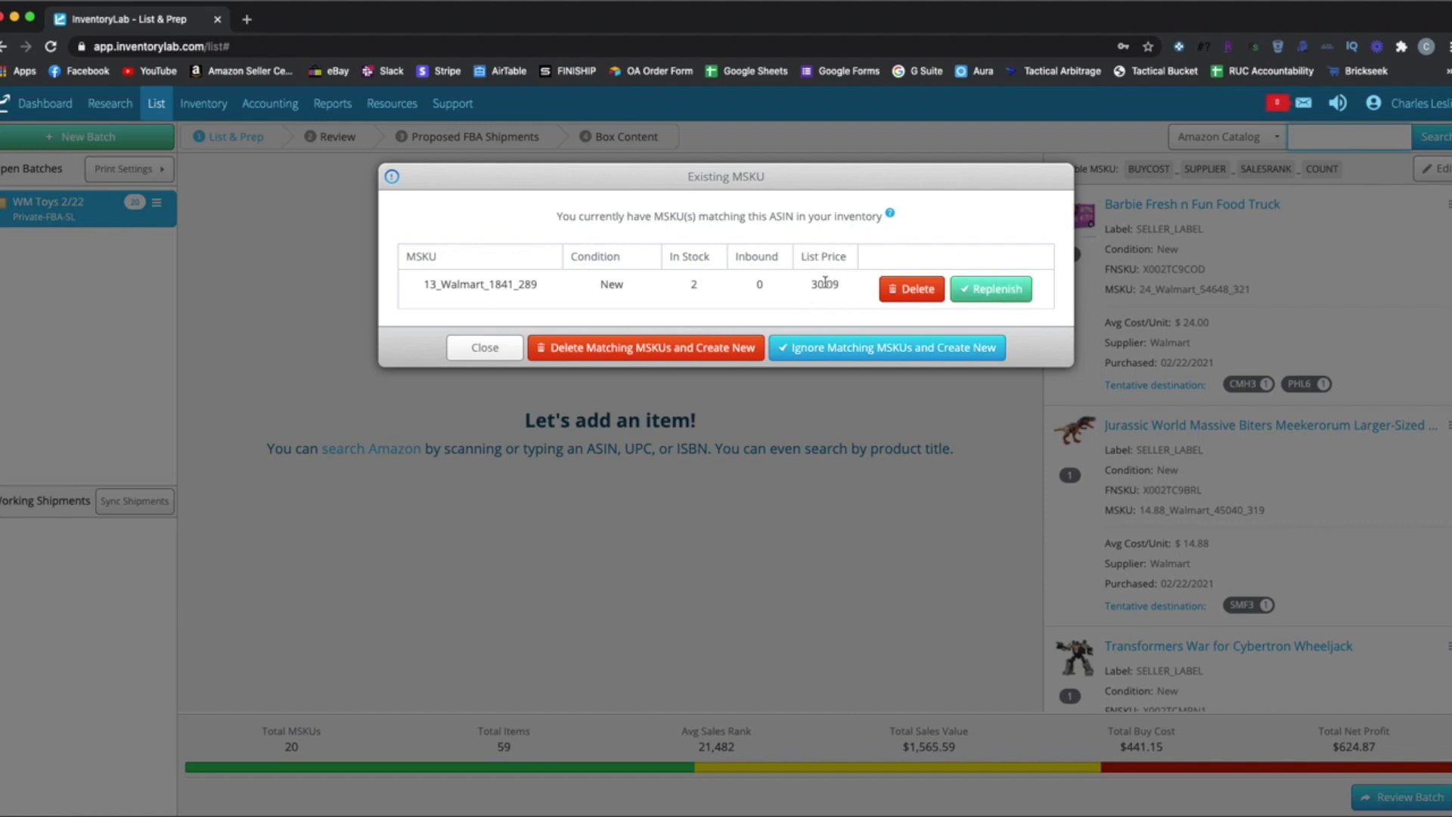
Replenish the existing MSKU 13_Walmart_1841_289 instead of creating a new one
click(993, 293)
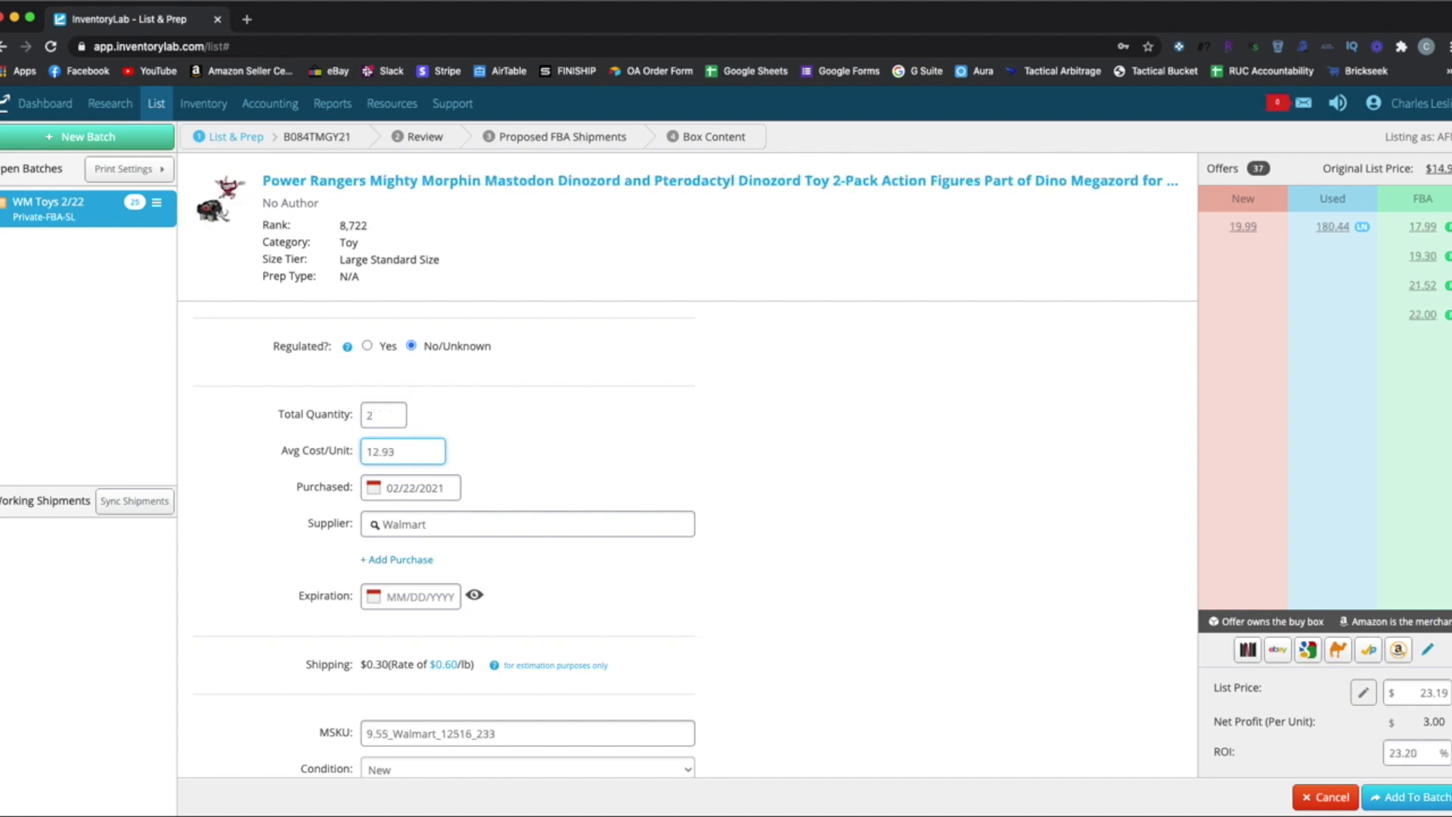
Set the Power Rangers Dinozord 2-pack's purchase date to today's date, 02/23/2021
key(Tab)
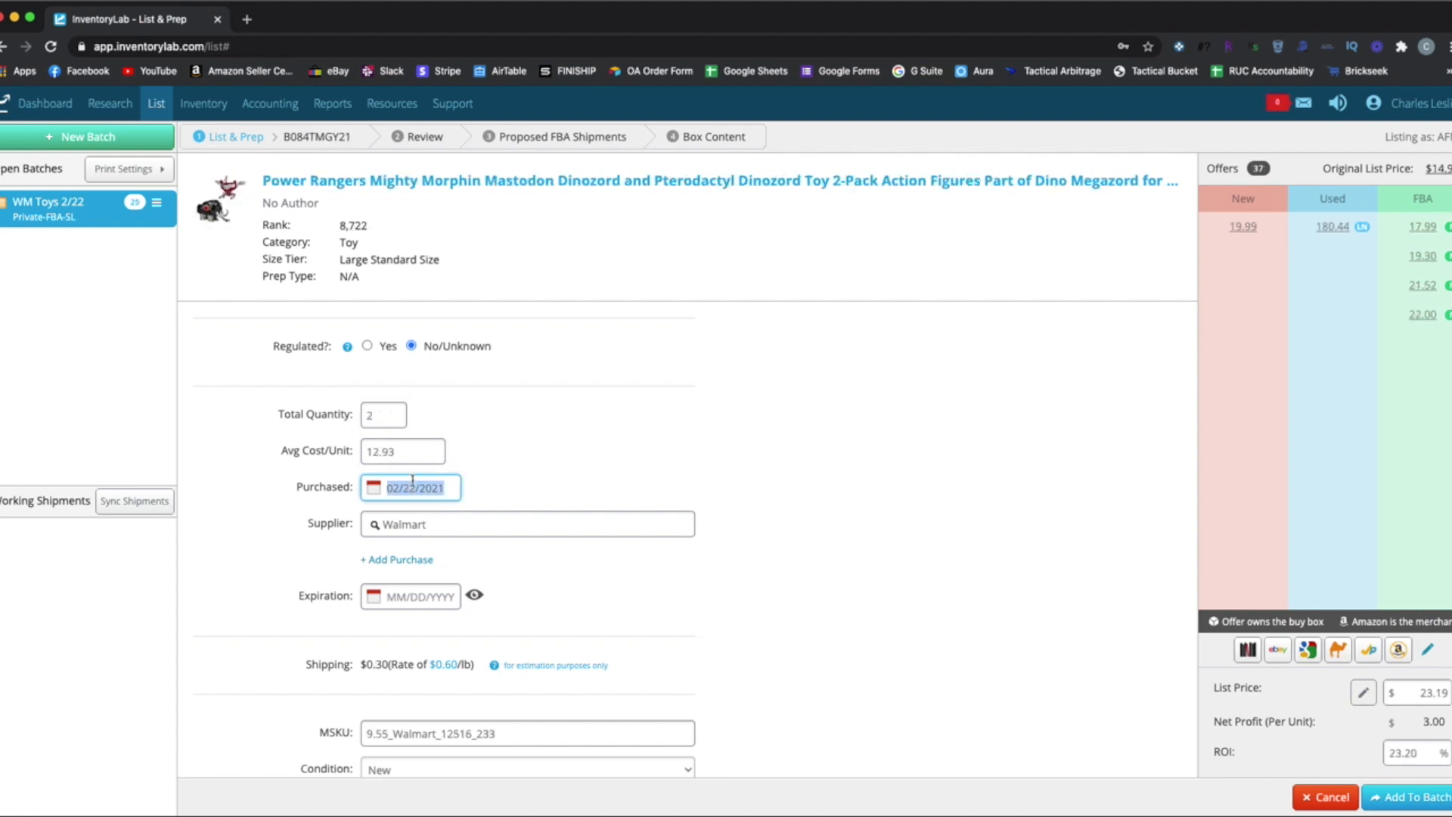
click(374, 489)
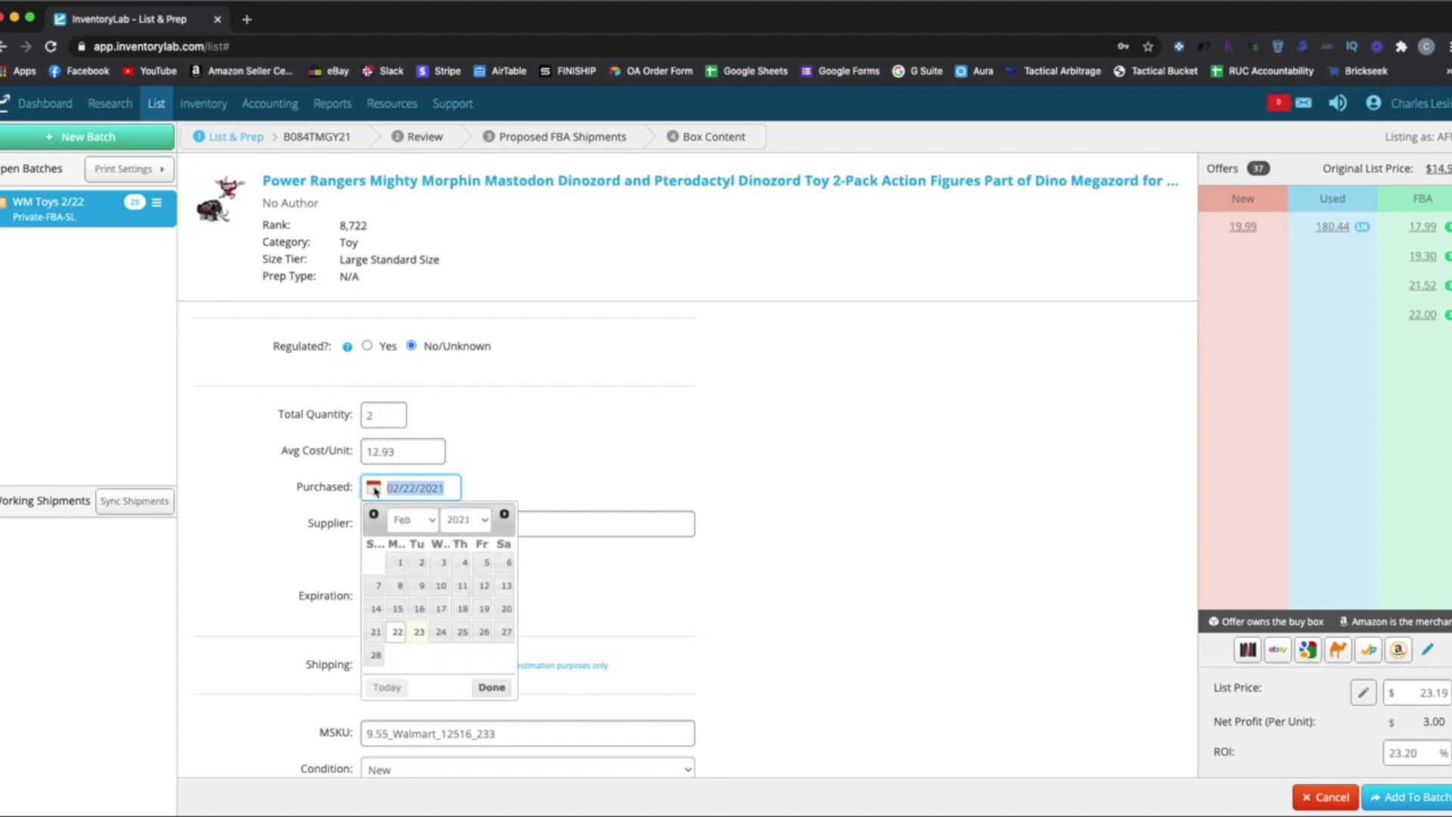
click(388, 689)
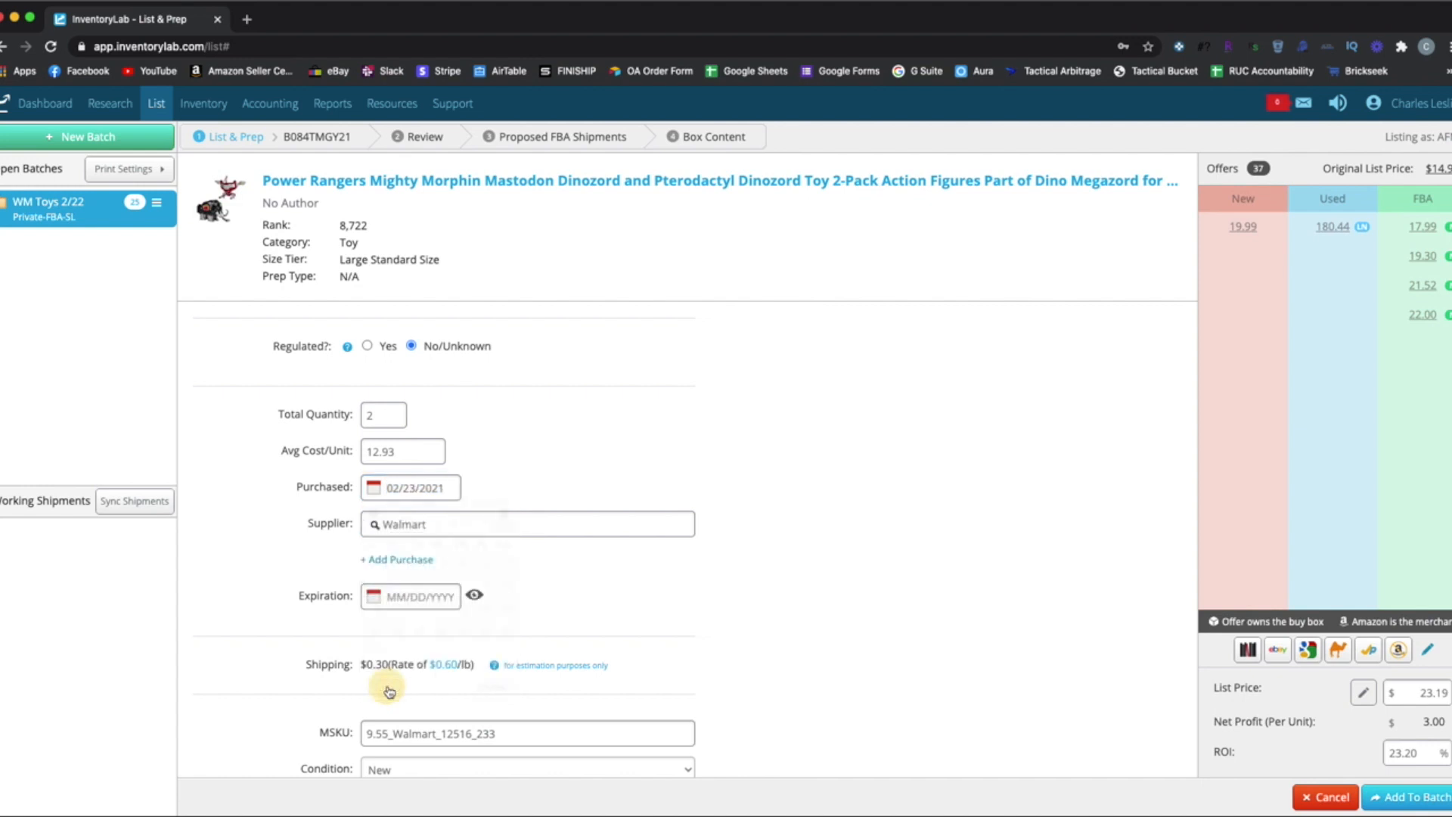
click(414, 488)
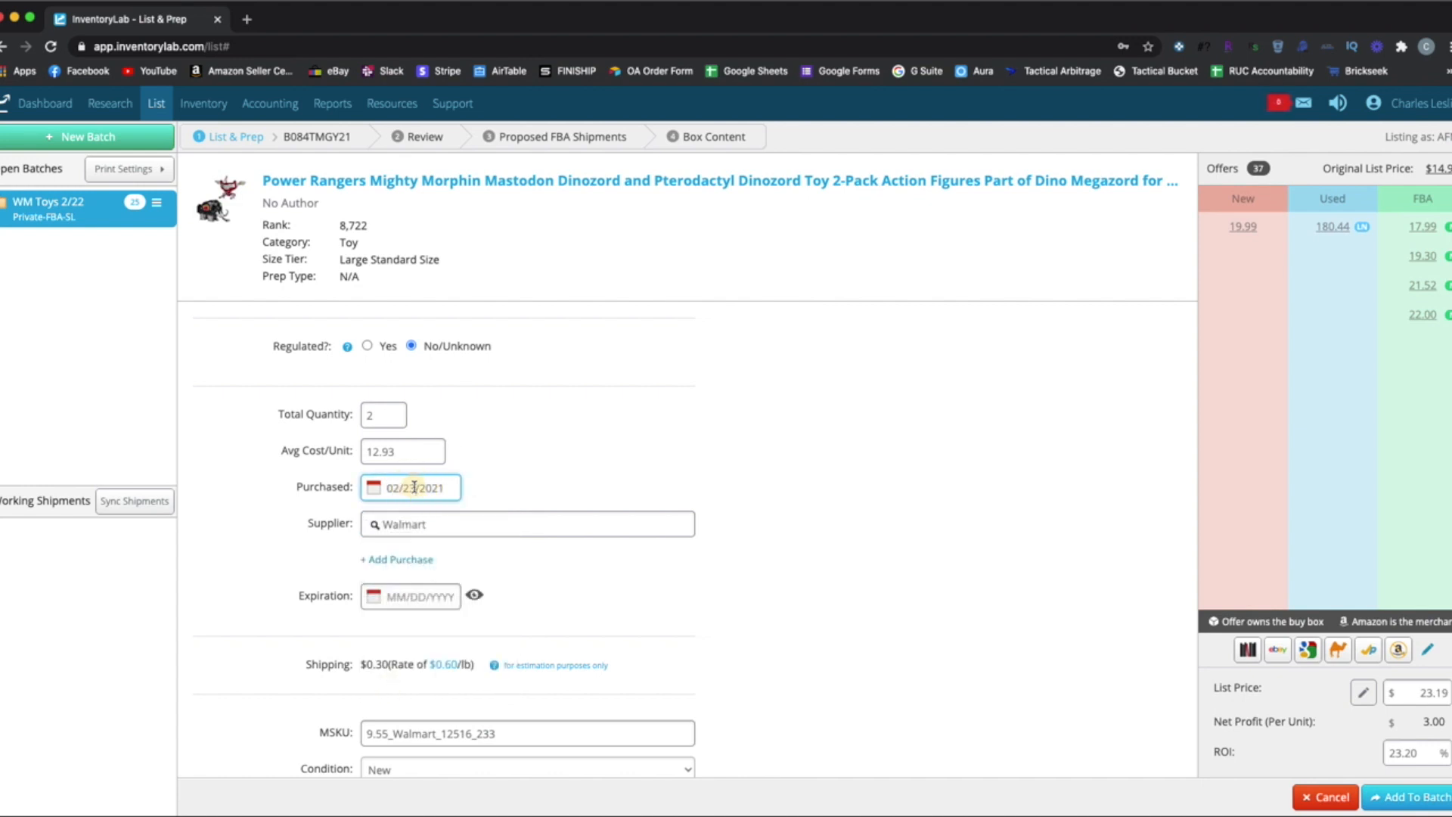
click(414, 487)
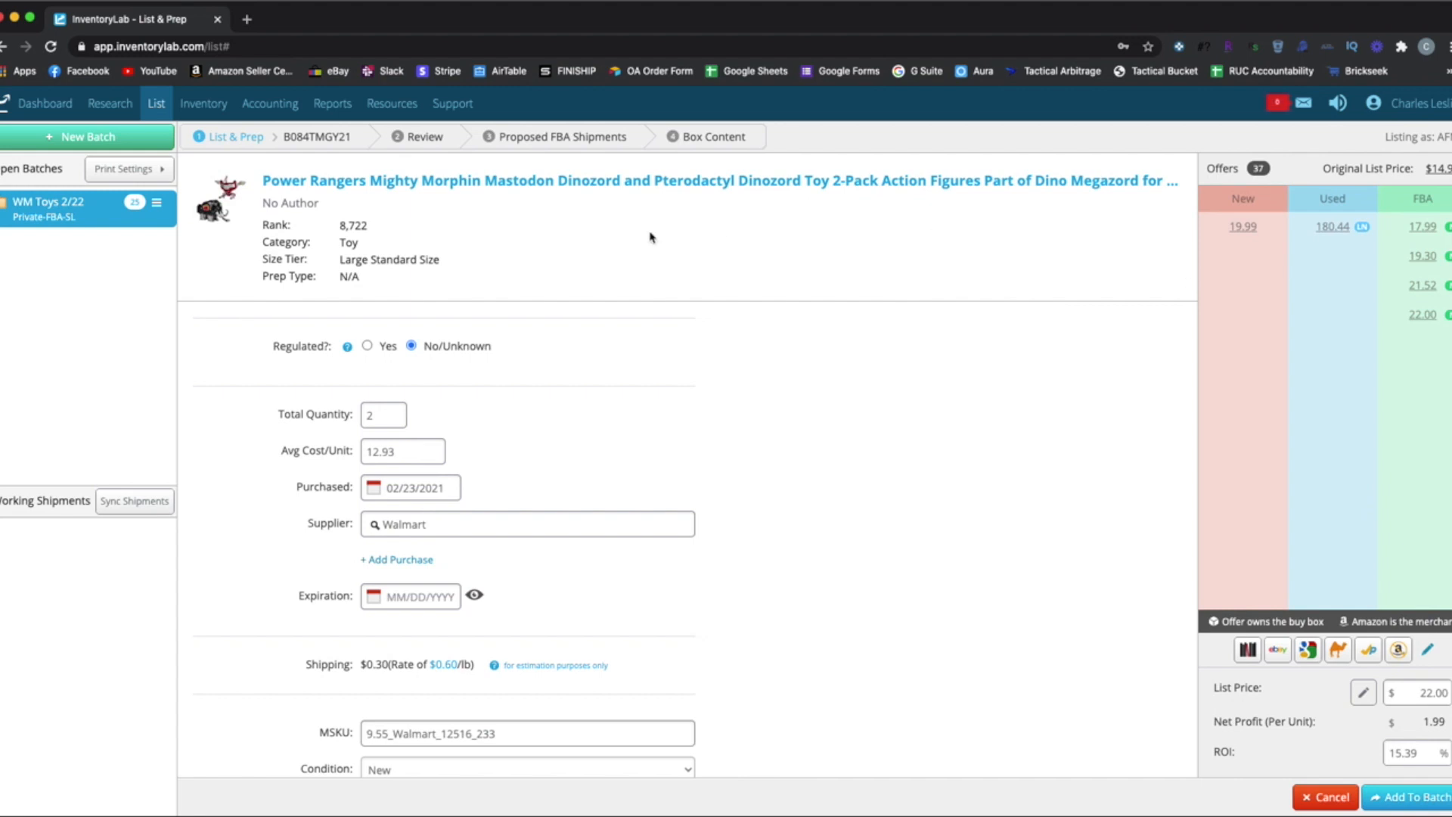
Check the Power Rangers 2-pack's sales rank, set its list price to 29.95 and add it to the batch
click(368, 224)
drag(366, 224, 334, 224)
click(389, 224)
double_click(1441, 693)
text(29.95)
click(1345, 744)
click(1411, 797)
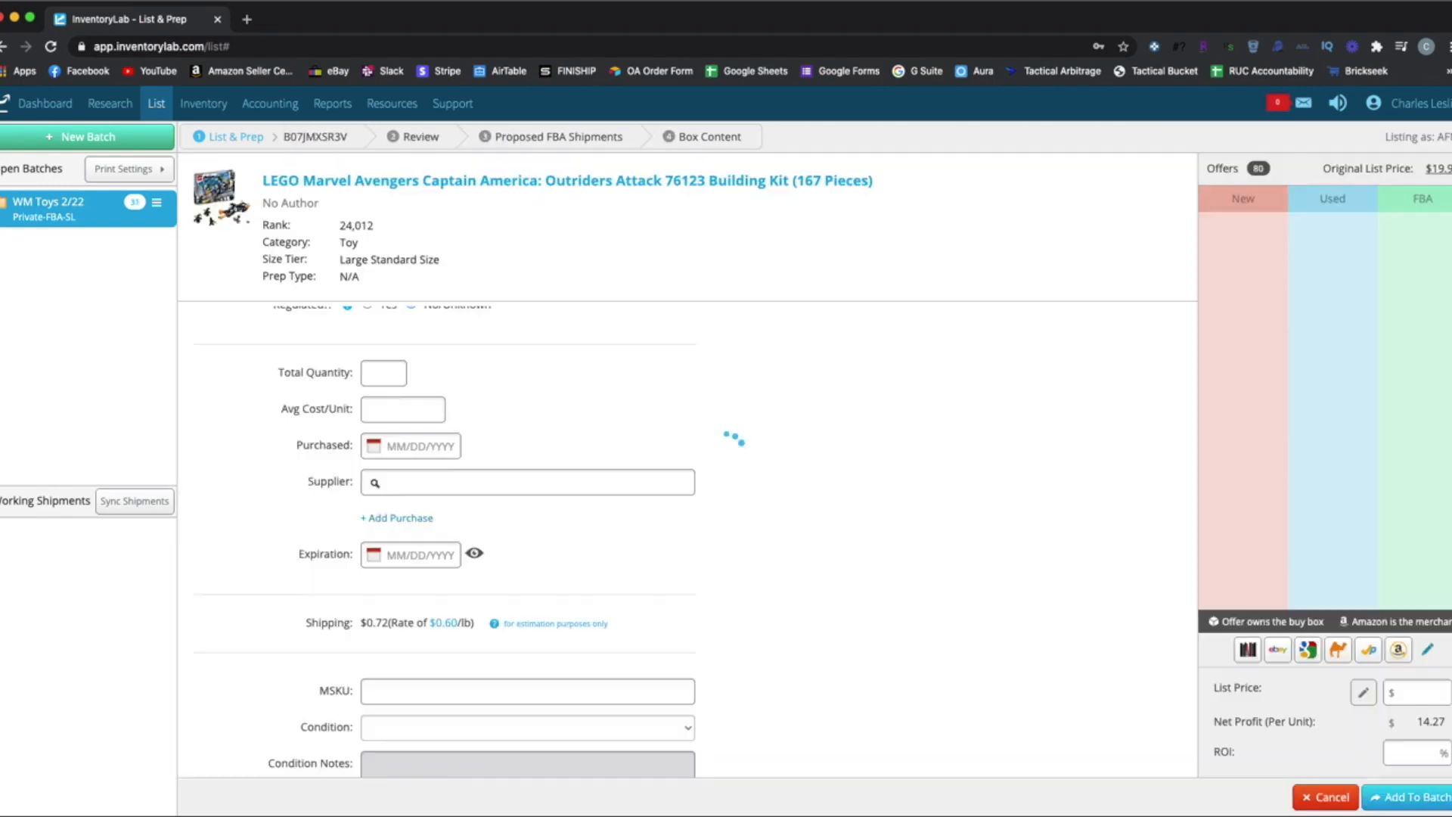
Set the LEGO Captain America: Outriders Attack kit's average unit cost to 10.40 and add the item to the batch
text(10.40)
key(Tab)
key(Tab)
key(Tab)
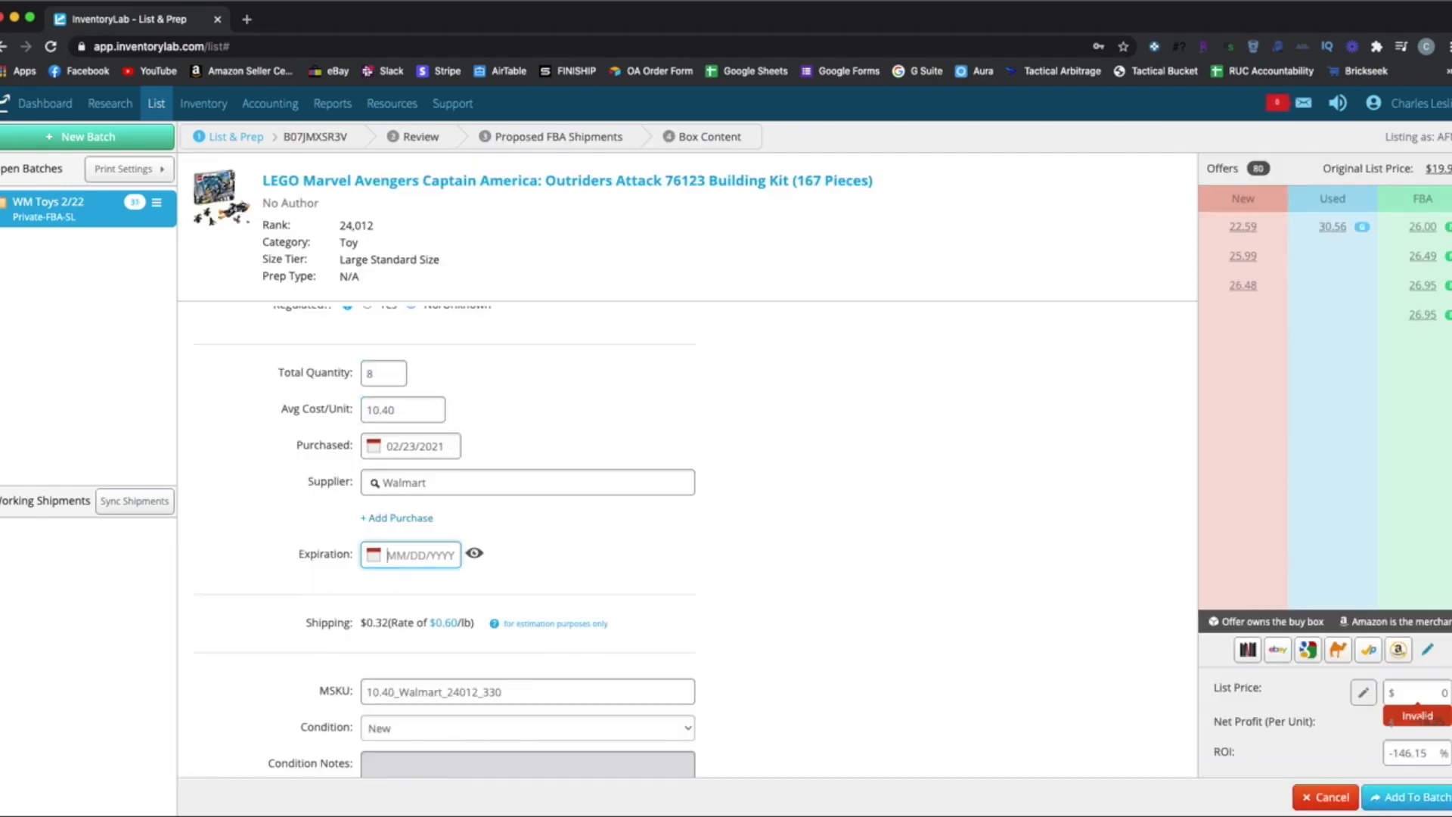
key(Return)
Search the Amazon catalog for "pj masks"
text(pj masks)
key(Return)
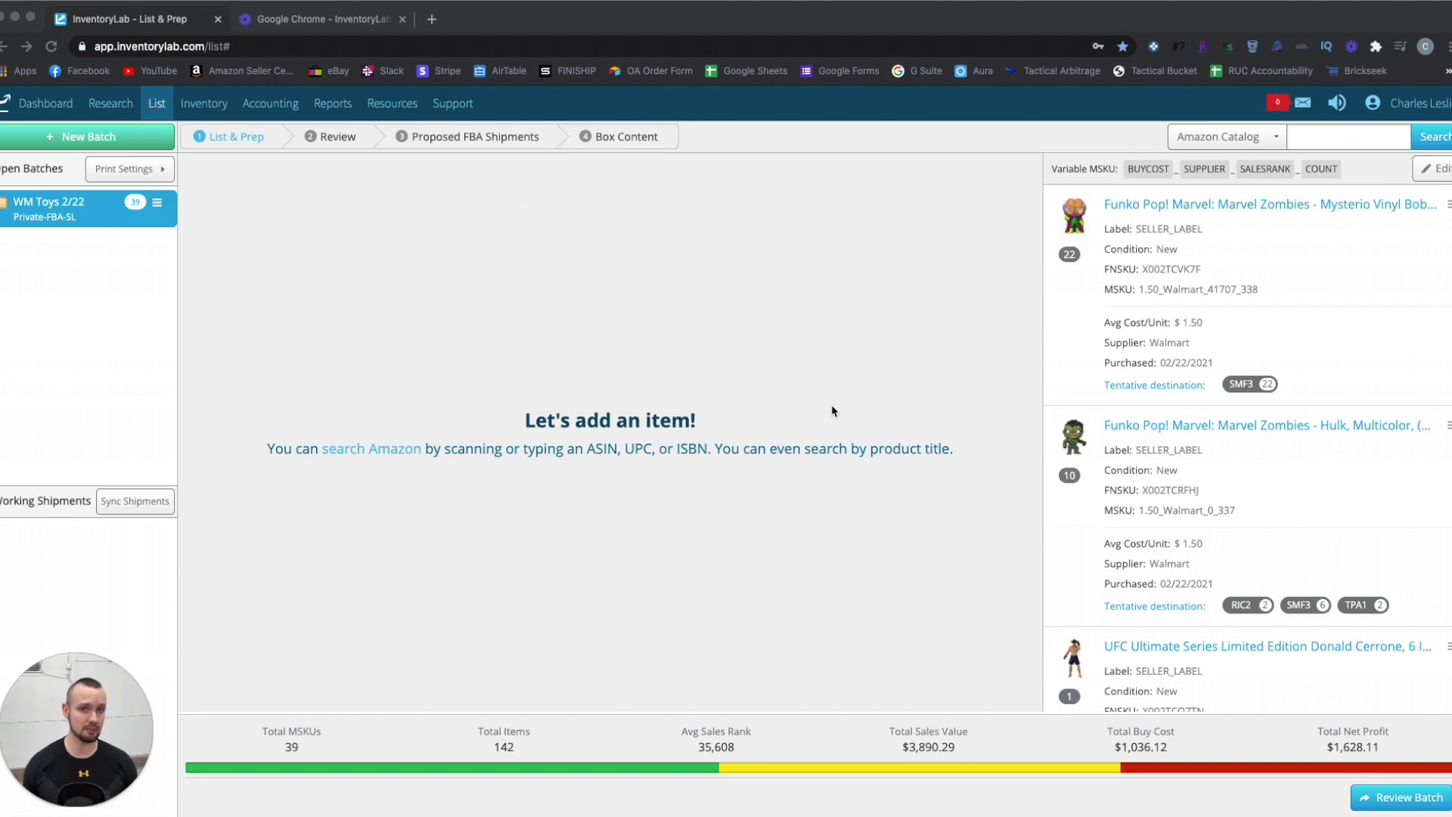
Review the items listed in the WM Toys 2/22 batch and check the batch's total net profit
scroll(1264, 475, down, 10)
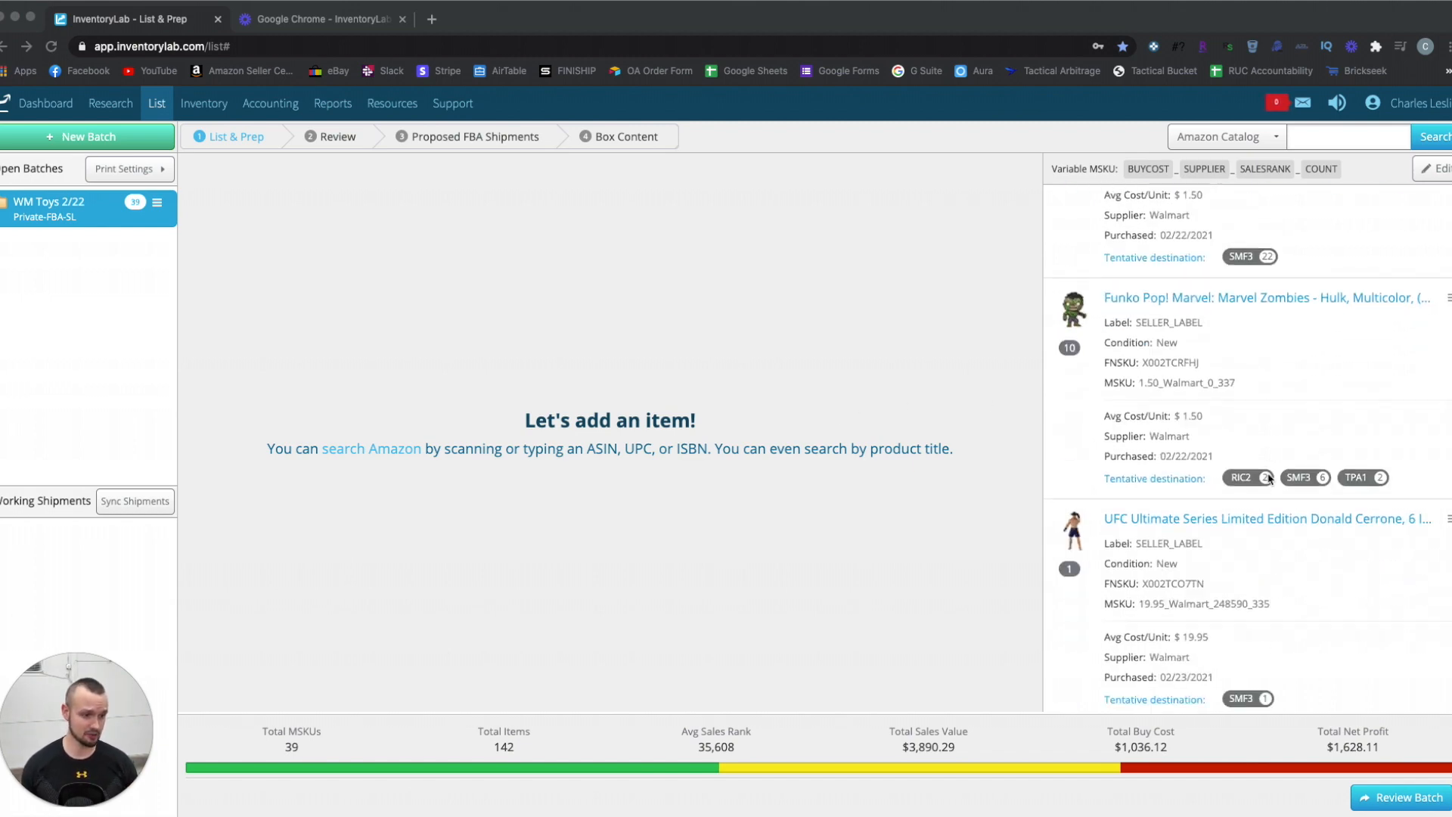
scroll(1264, 477, down, 10)
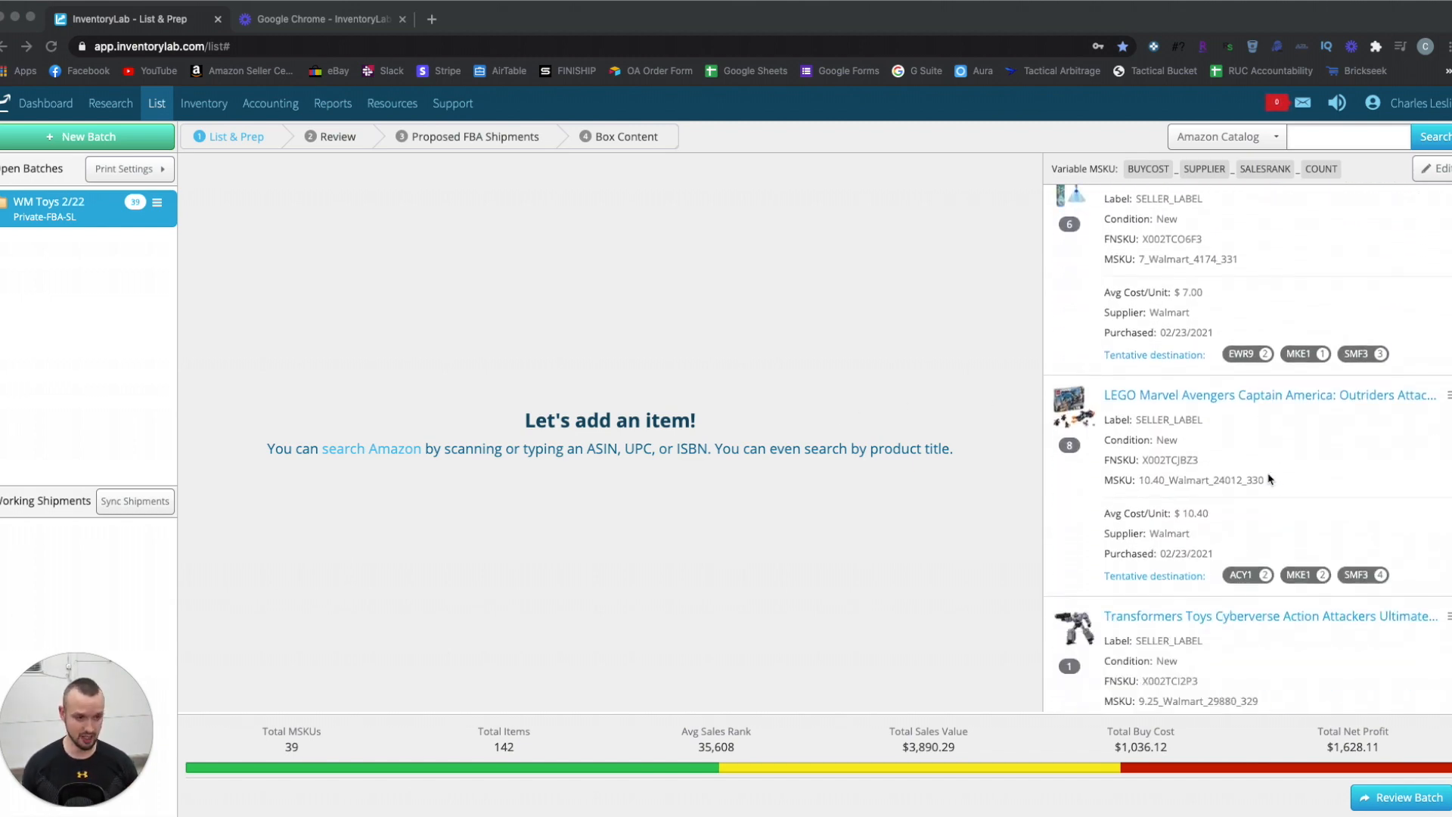
click(795, 540)
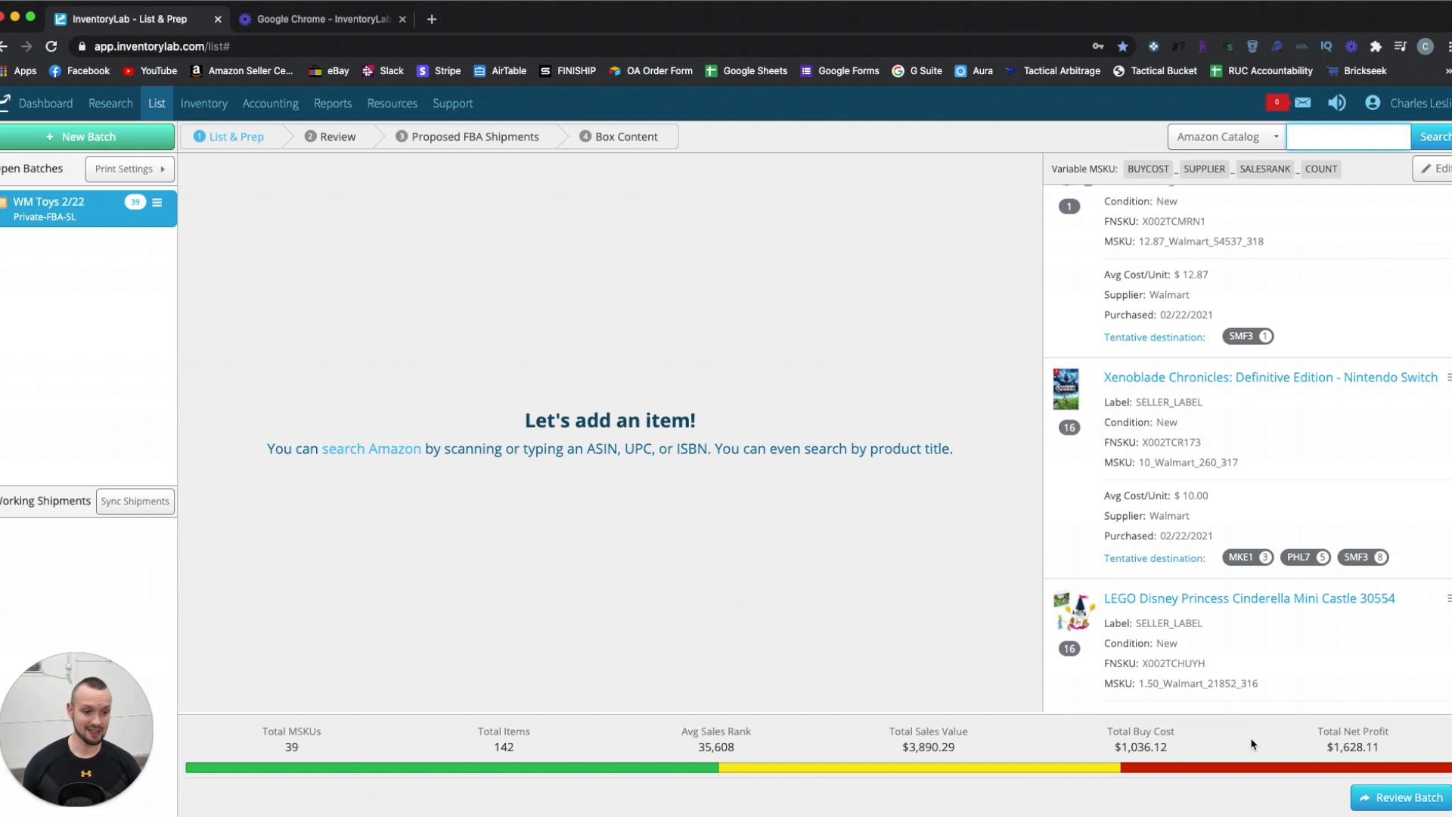
drag(1327, 747, 1384, 751)
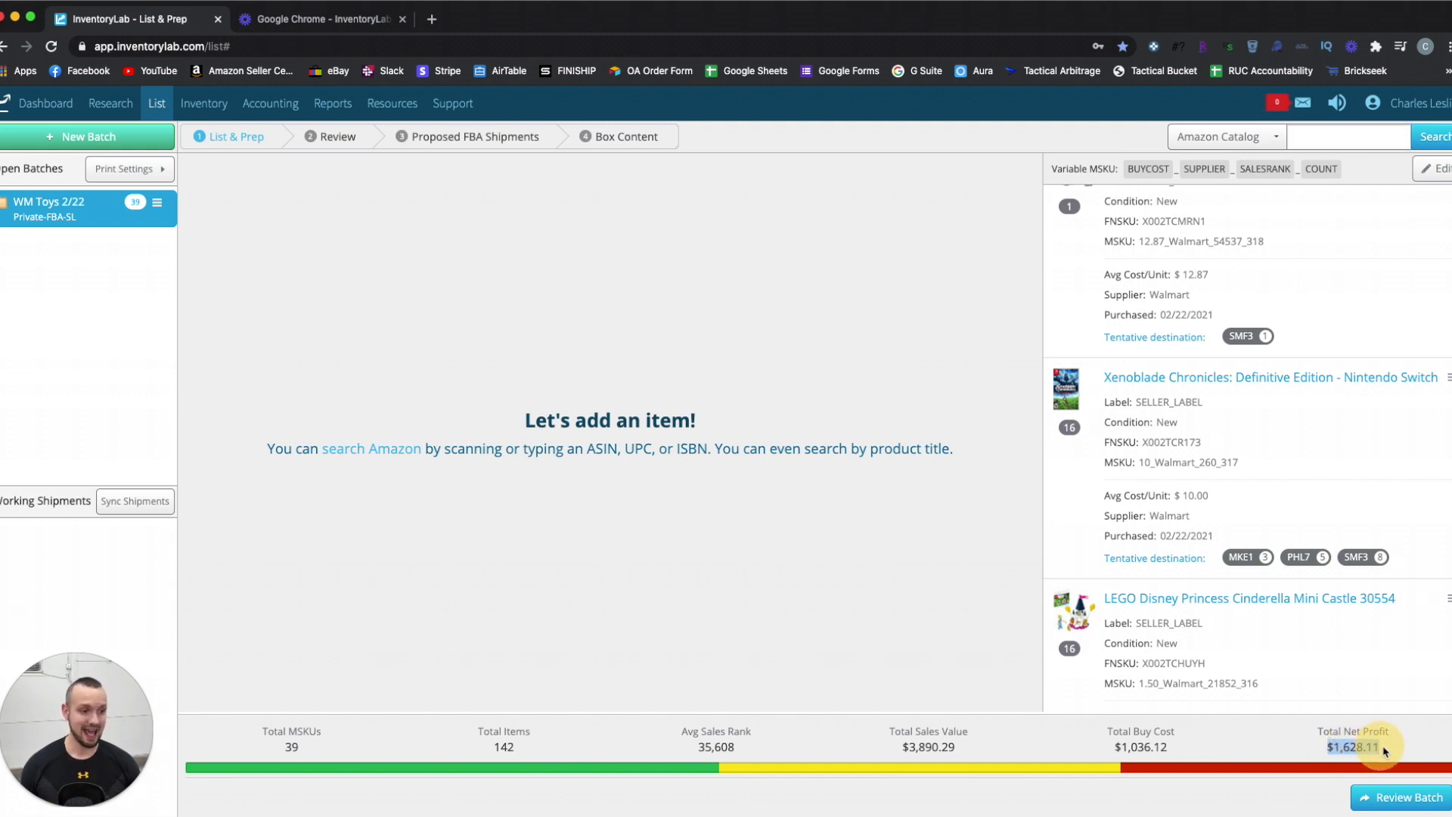
click(1421, 743)
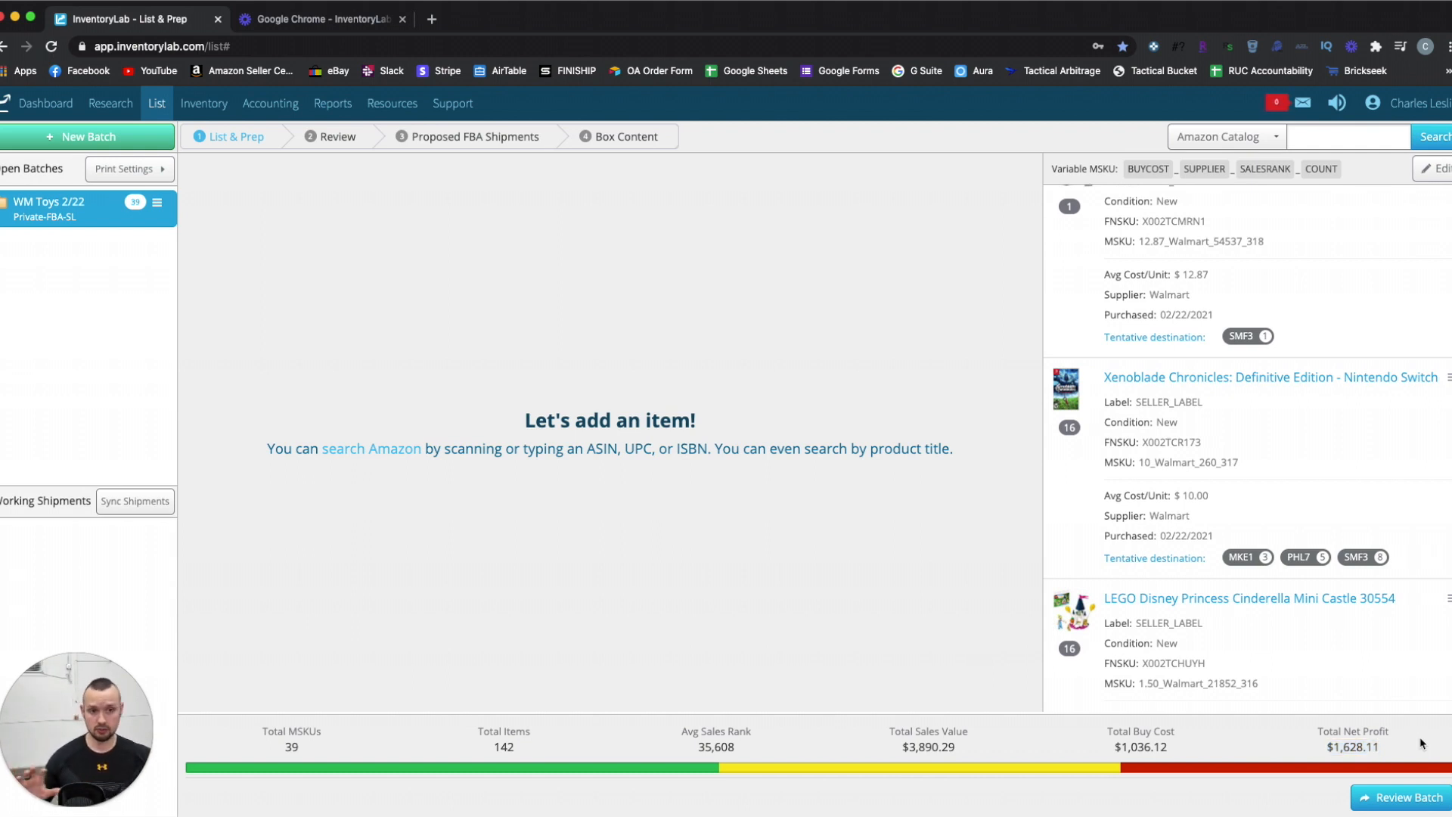